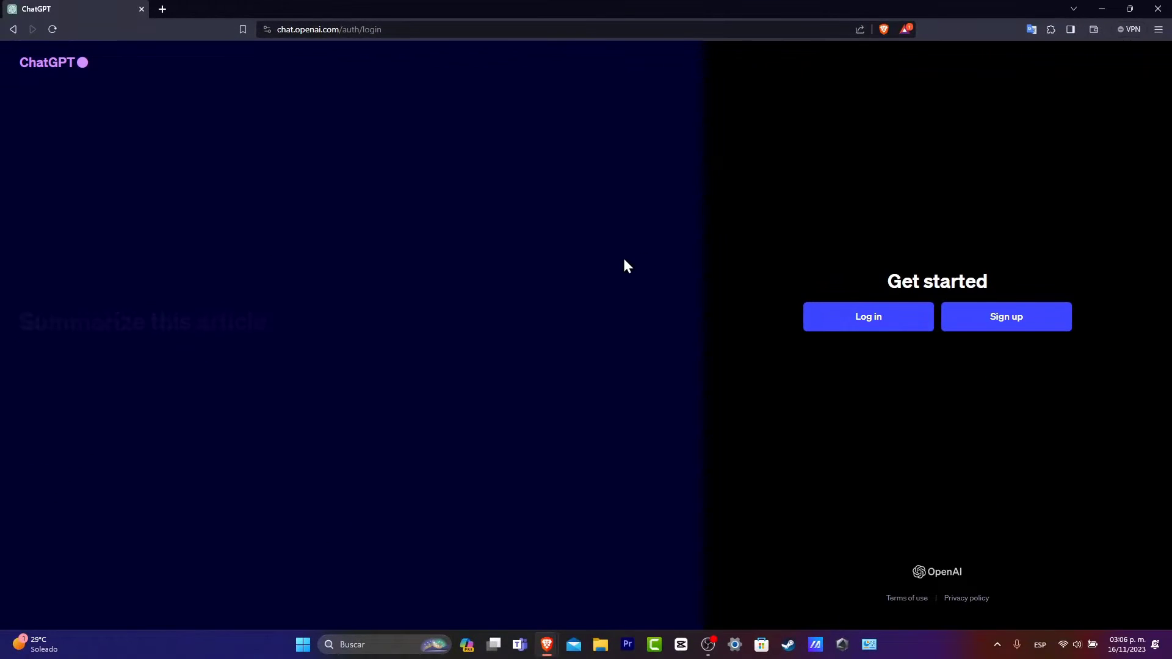
- Sign up for ChatGPT with Continue with Google, choosing the Google account to use
{"action": "left_click", "coordinate": [1031, 333]}
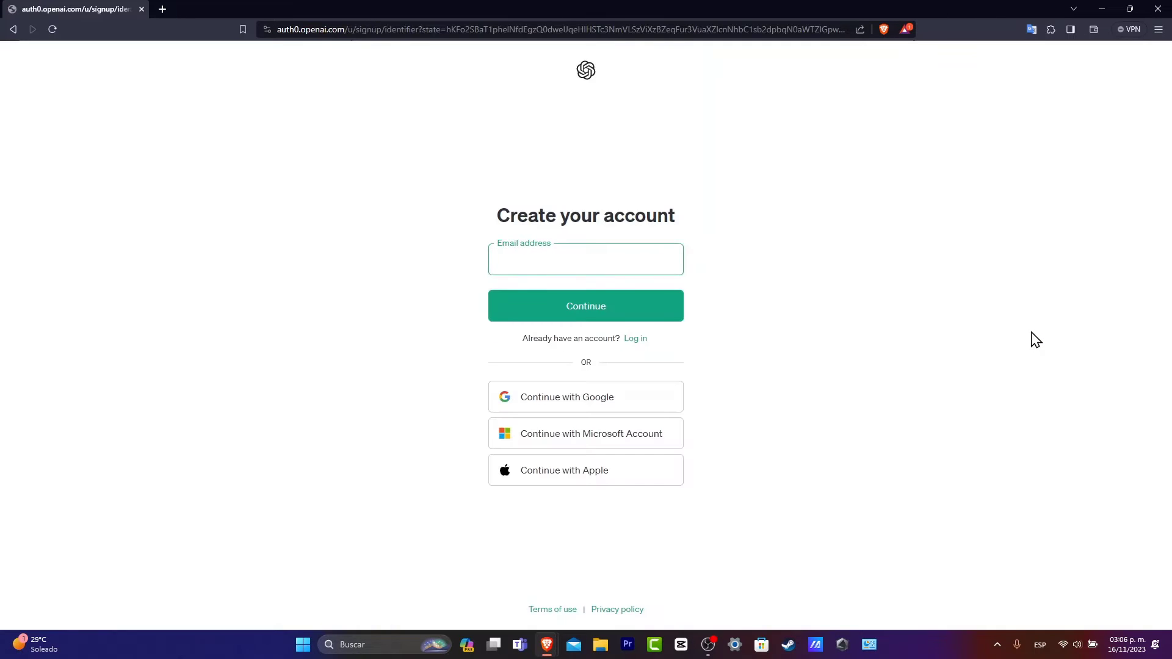
{"action": "left_click", "coordinate": [591, 249]}
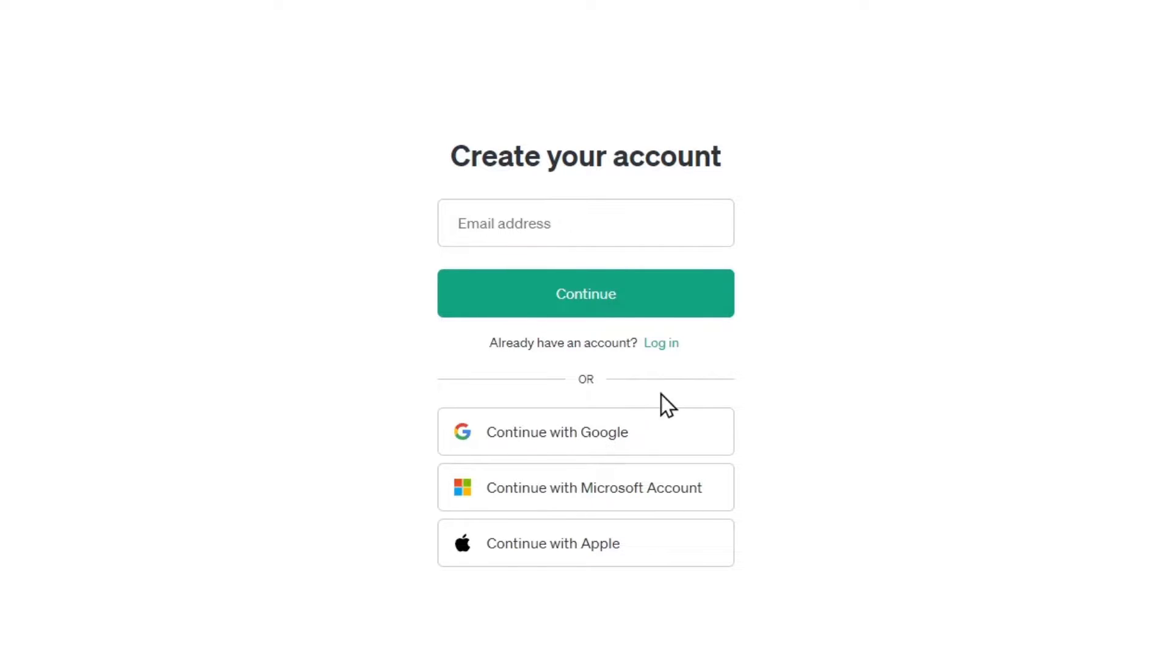
{"action": "left_click", "coordinate": [632, 440]}
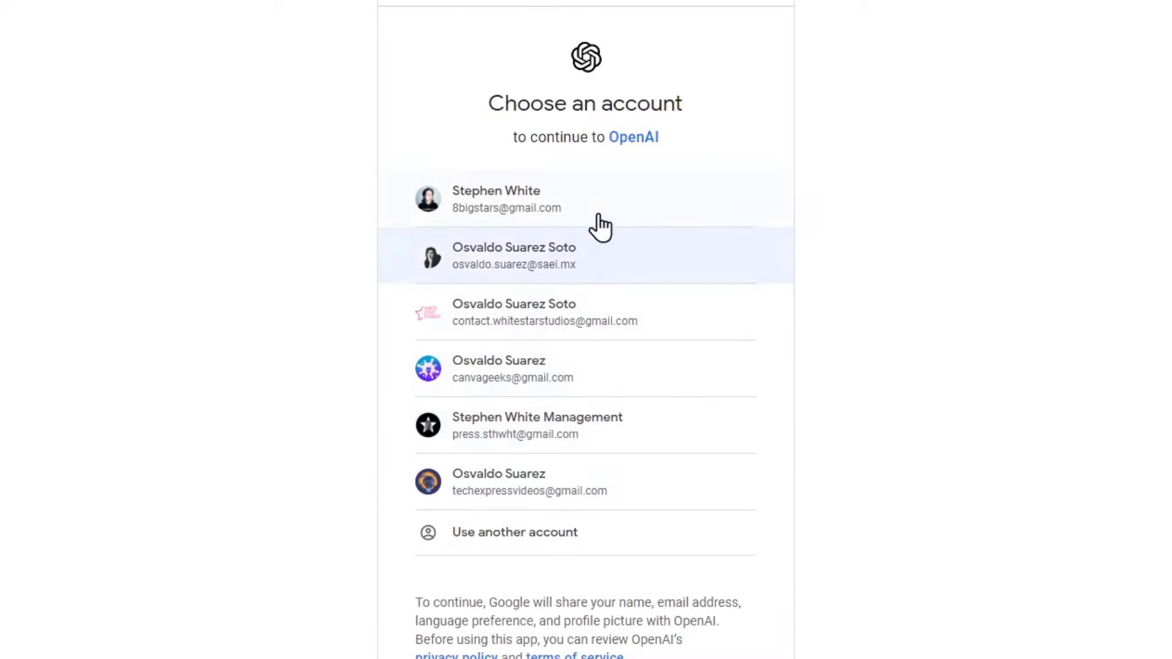
{"action": "left_click", "coordinate": [598, 218]}
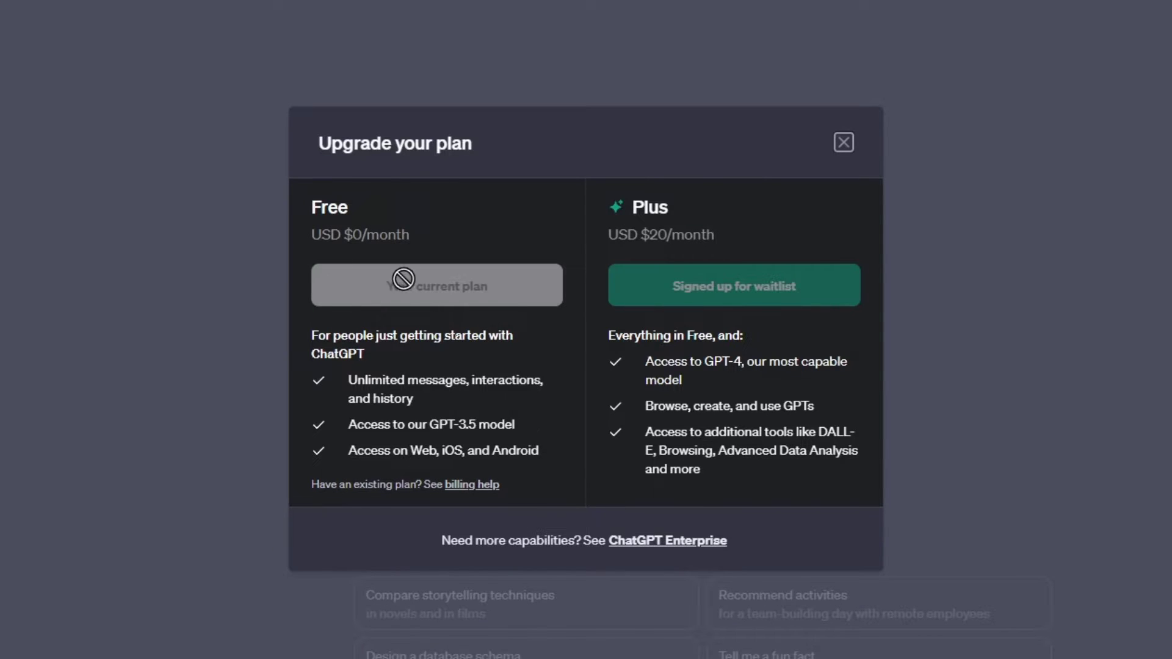
- Try picking GPT-4 from the model list, dismiss the Plus upgrade prompt, then switch accounts
{"action": "mouse_move", "coordinate": [696, 285]}
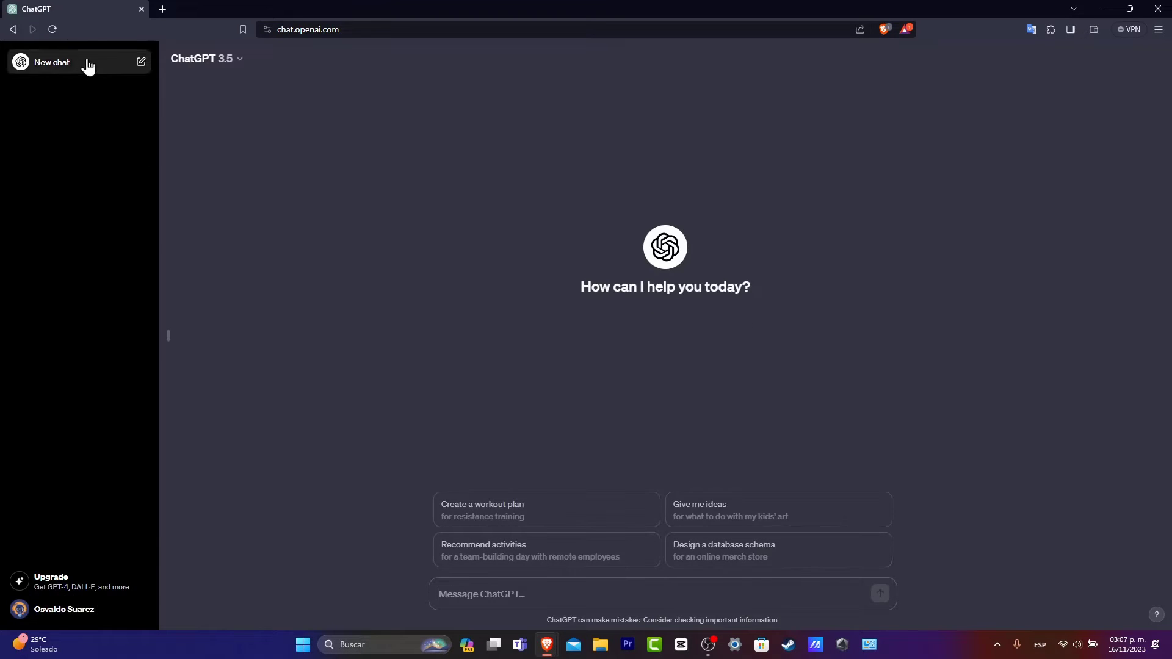
{"action": "left_click", "coordinate": [52, 29]}
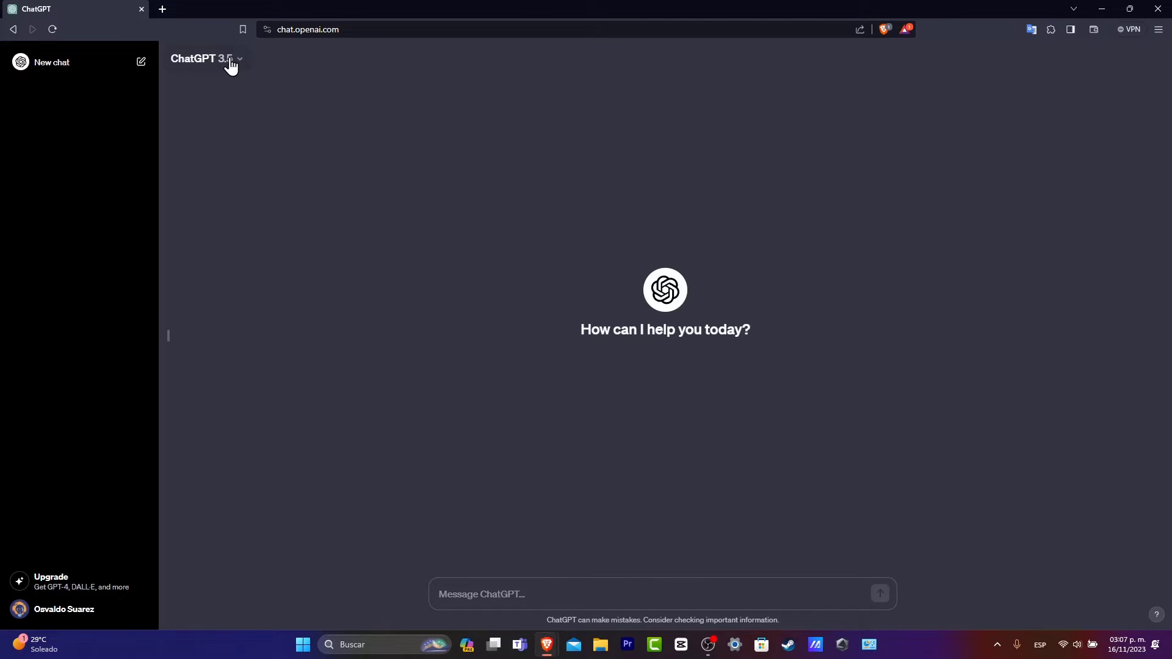
{"action": "left_click", "coordinate": [229, 57]}
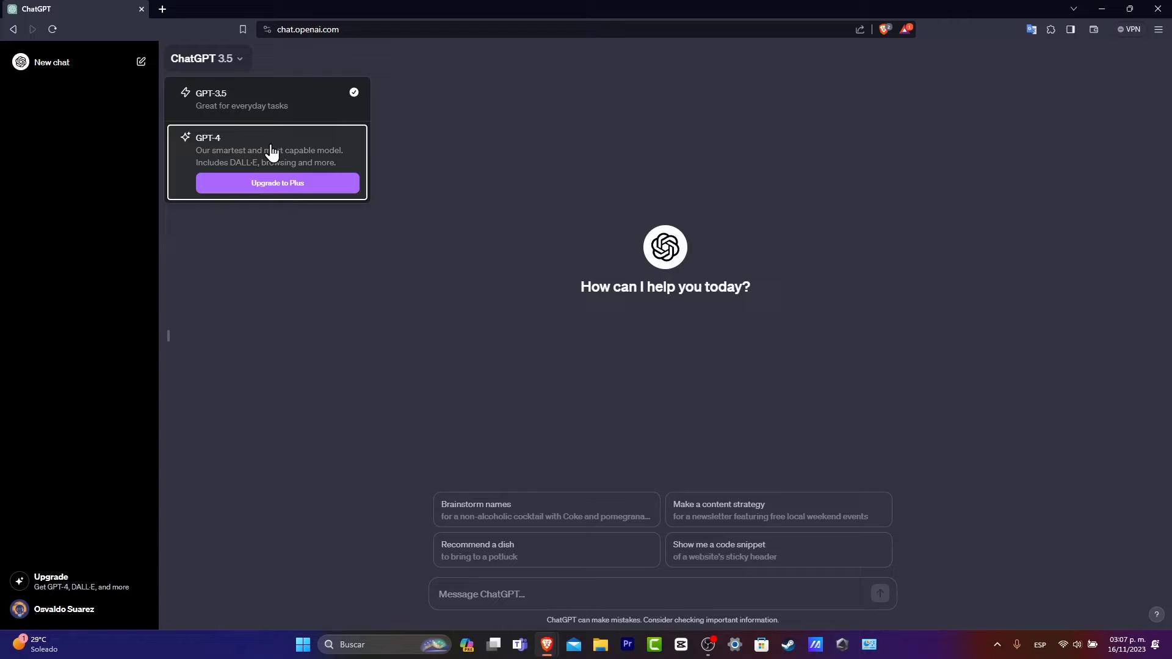
{"action": "left_click", "coordinate": [226, 156]}
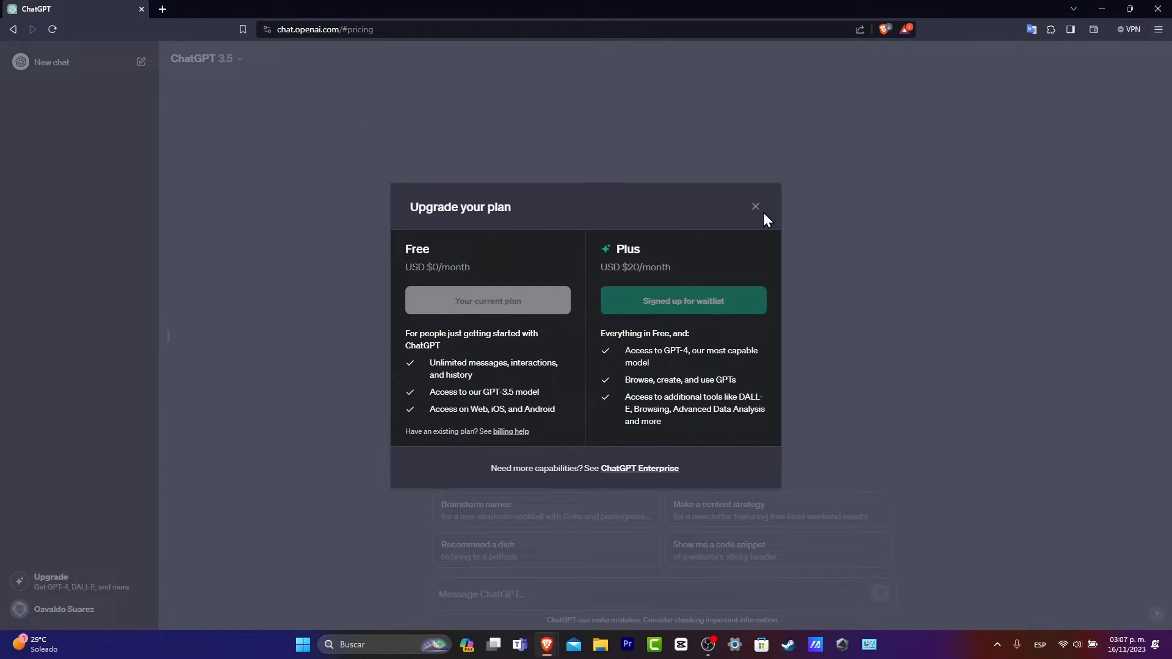
{"action": "left_click", "coordinate": [209, 519]}
{"action": "left_click", "coordinate": [78, 610]}
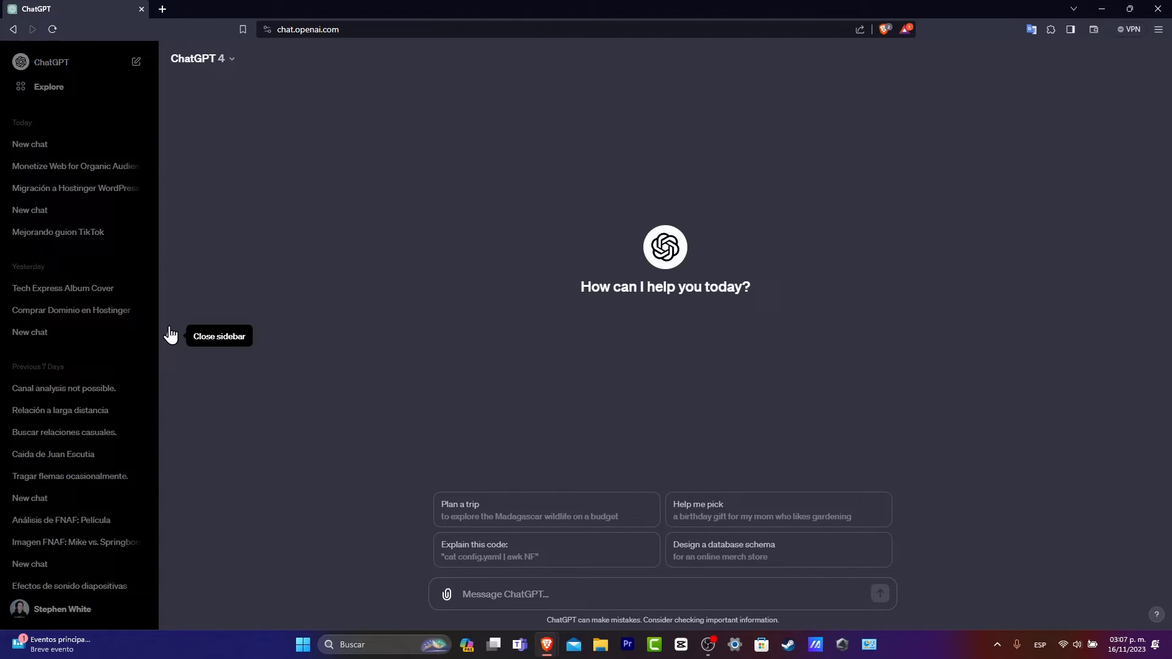
- Hide the chat history sidebar and view the GPT-4, GPT-3.5 and Plugins model options
{"action": "left_click", "coordinate": [170, 335]}
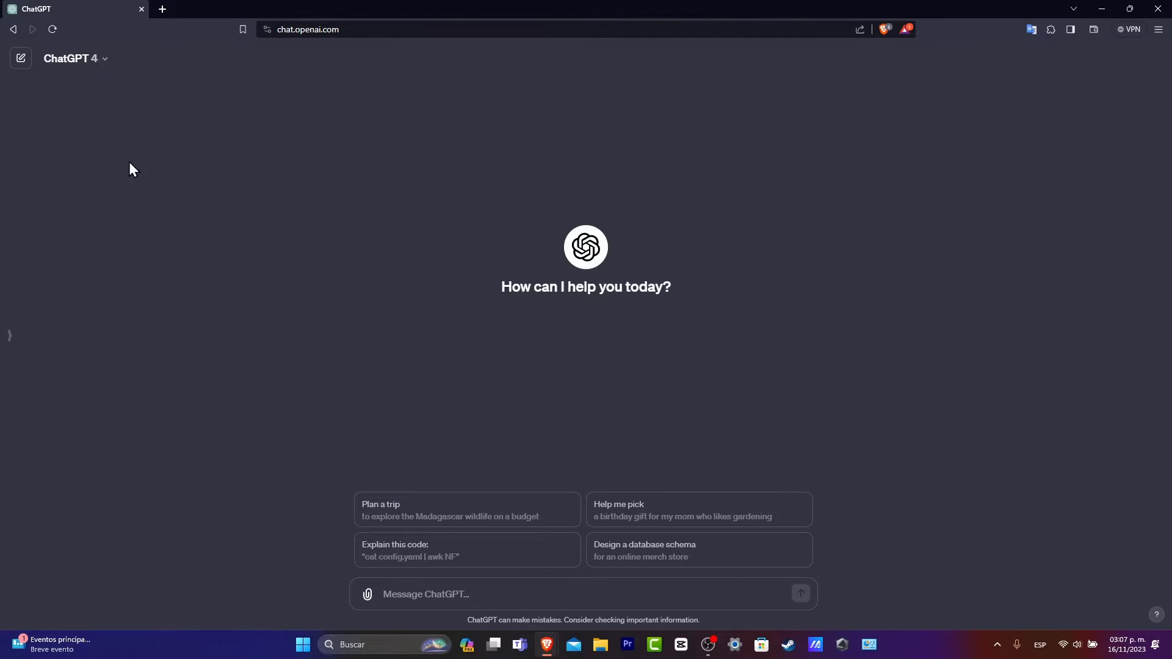
{"action": "left_click", "coordinate": [87, 60]}
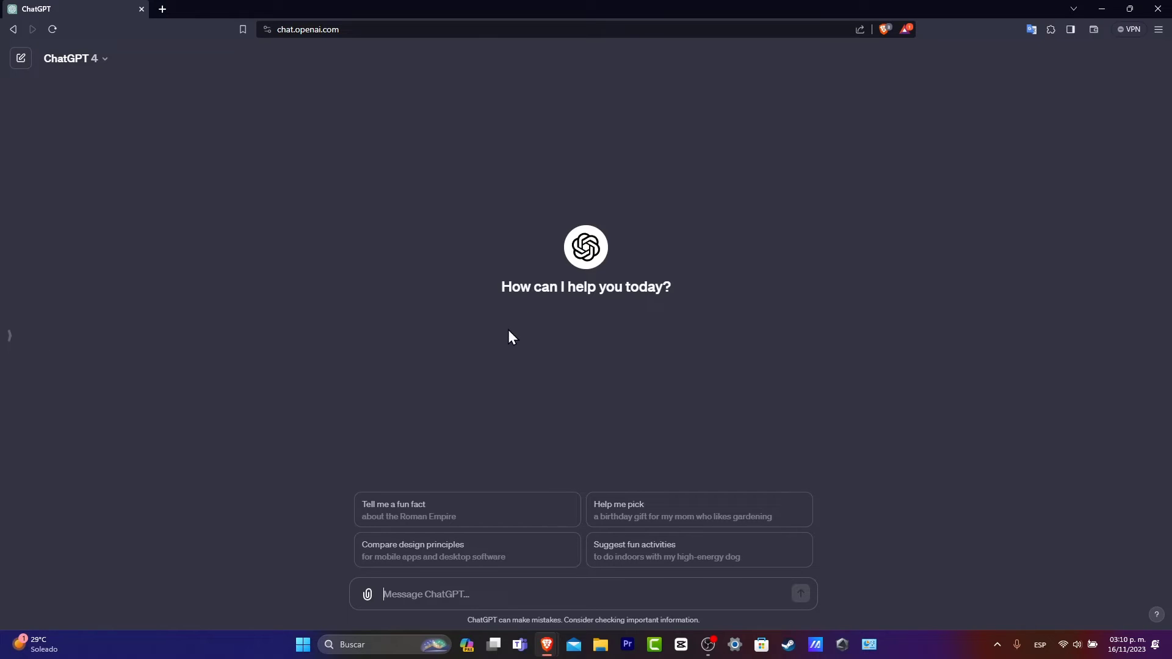
{"action": "left_click", "coordinate": [9, 335]}
{"action": "left_click", "coordinate": [23, 608]}
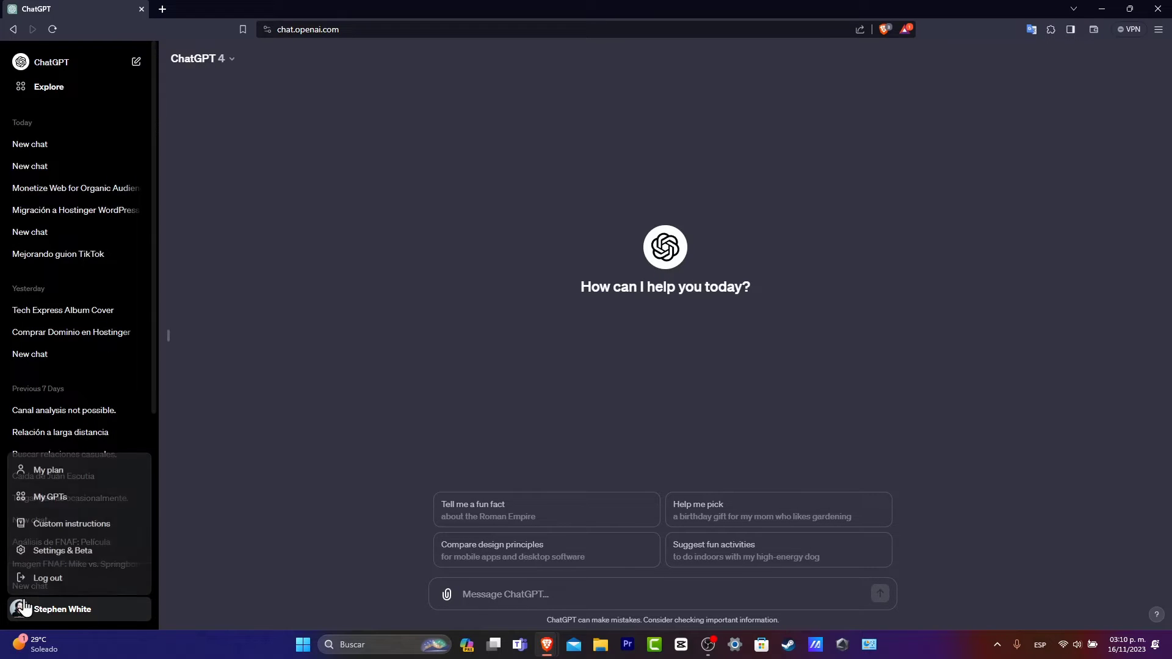
{"action": "left_click", "coordinate": [54, 553]}
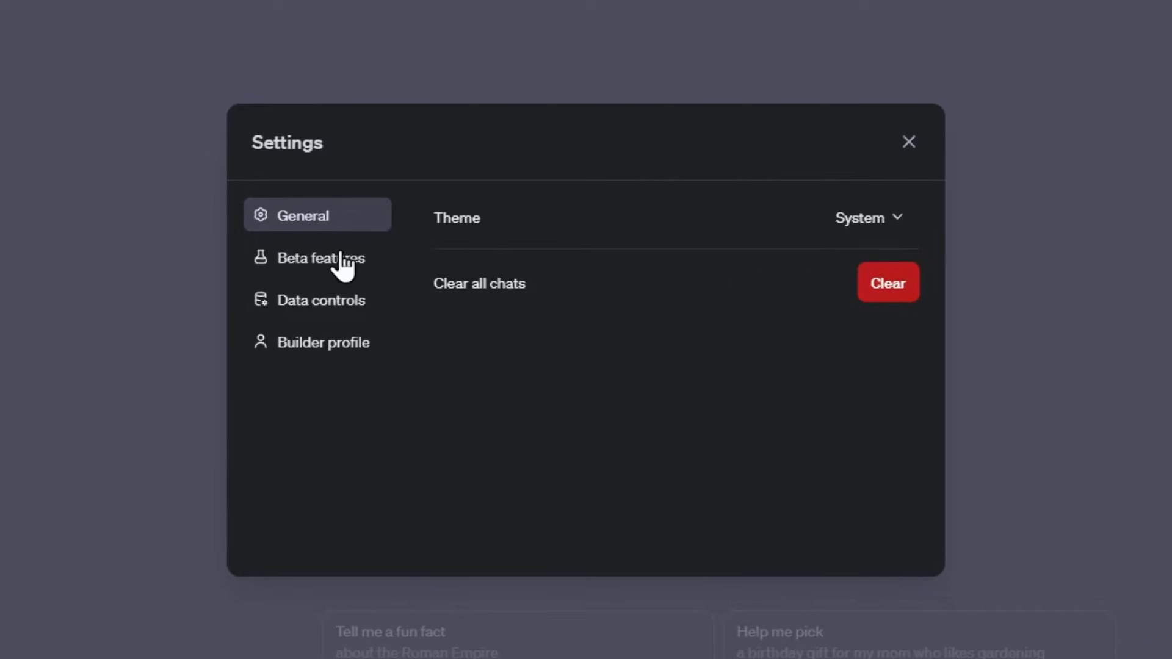
{"action": "left_click", "coordinate": [342, 263]}
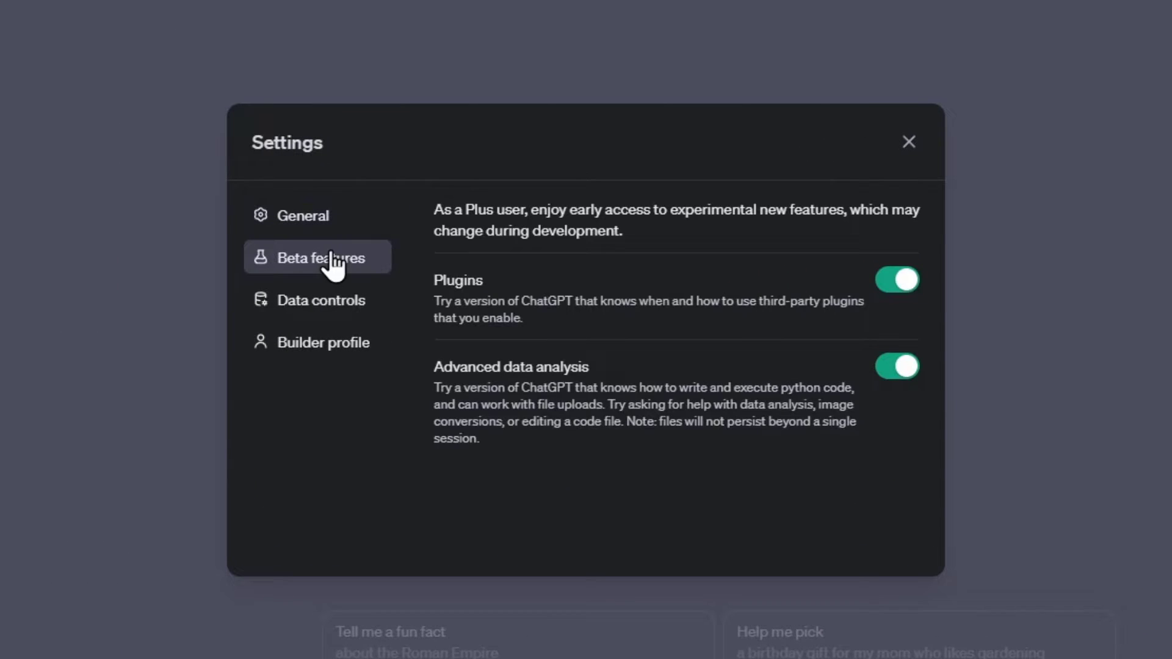
{"action": "left_click_drag", "start_coordinate": [455, 280], "coordinate": [560, 314]}
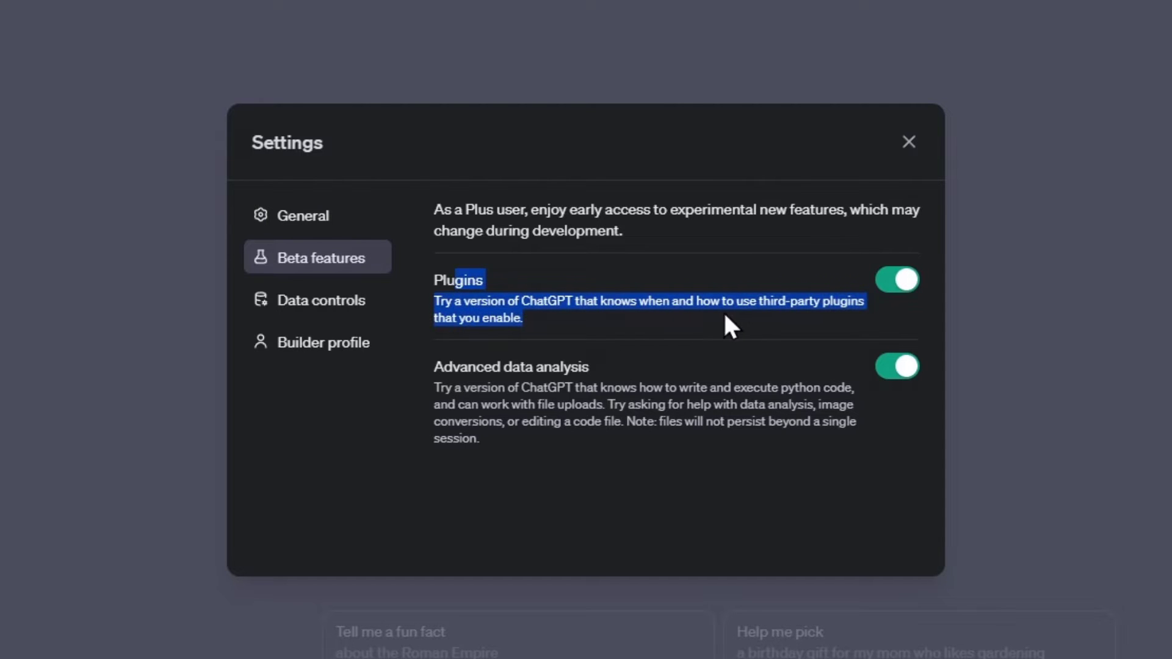
{"action": "left_click_drag", "start_coordinate": [730, 326], "coordinate": [897, 315]}
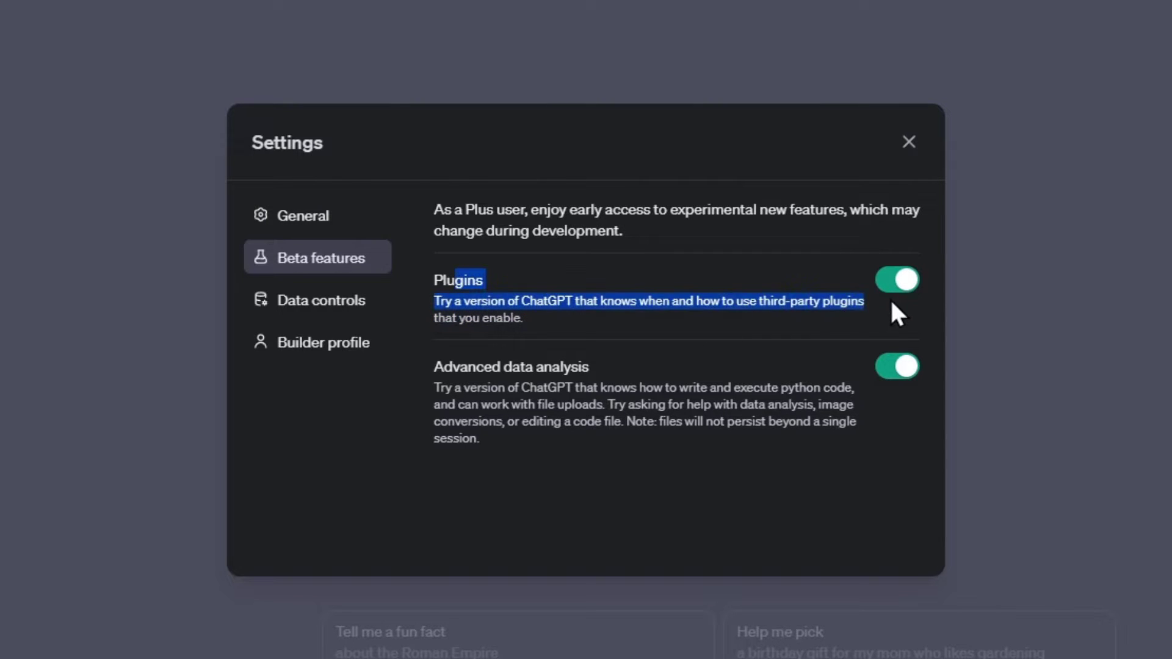
{"action": "left_click_drag", "start_coordinate": [468, 366], "coordinate": [637, 378]}
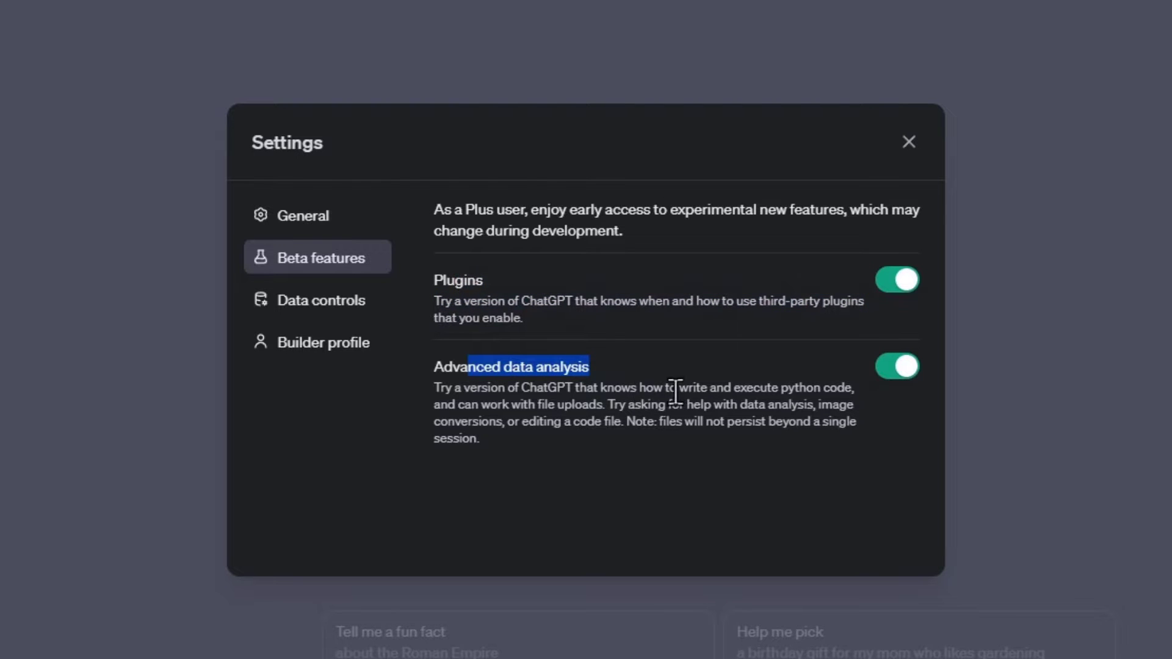
{"action": "left_click_drag", "start_coordinate": [717, 388], "coordinate": [855, 404]}
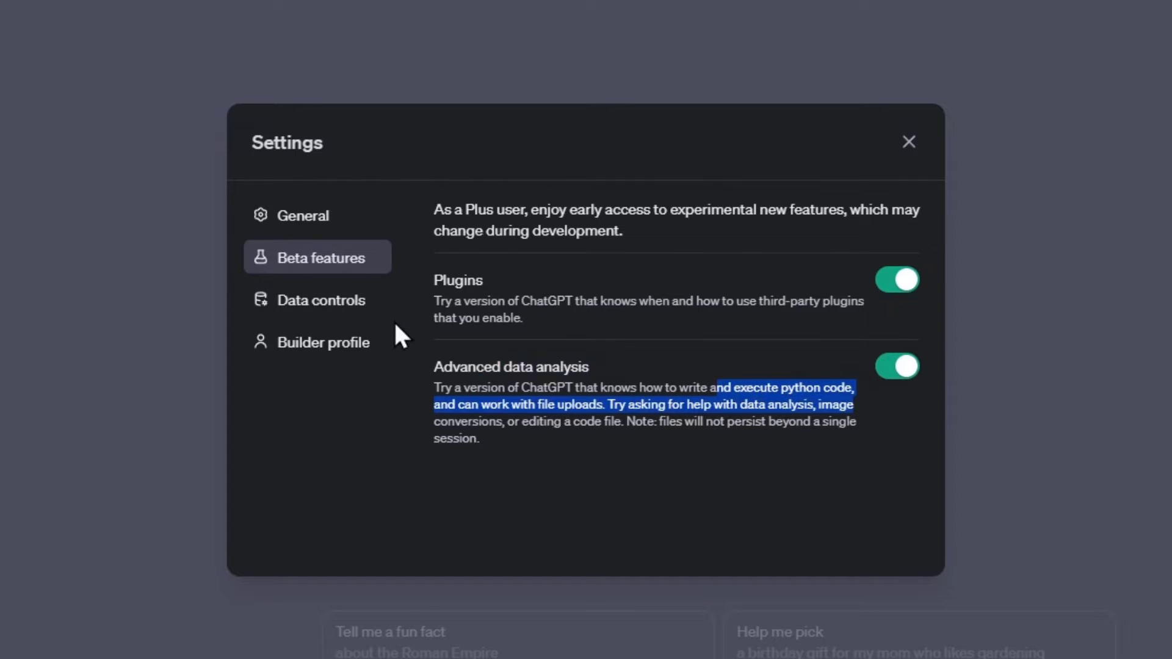
{"action": "left_click", "coordinate": [367, 307]}
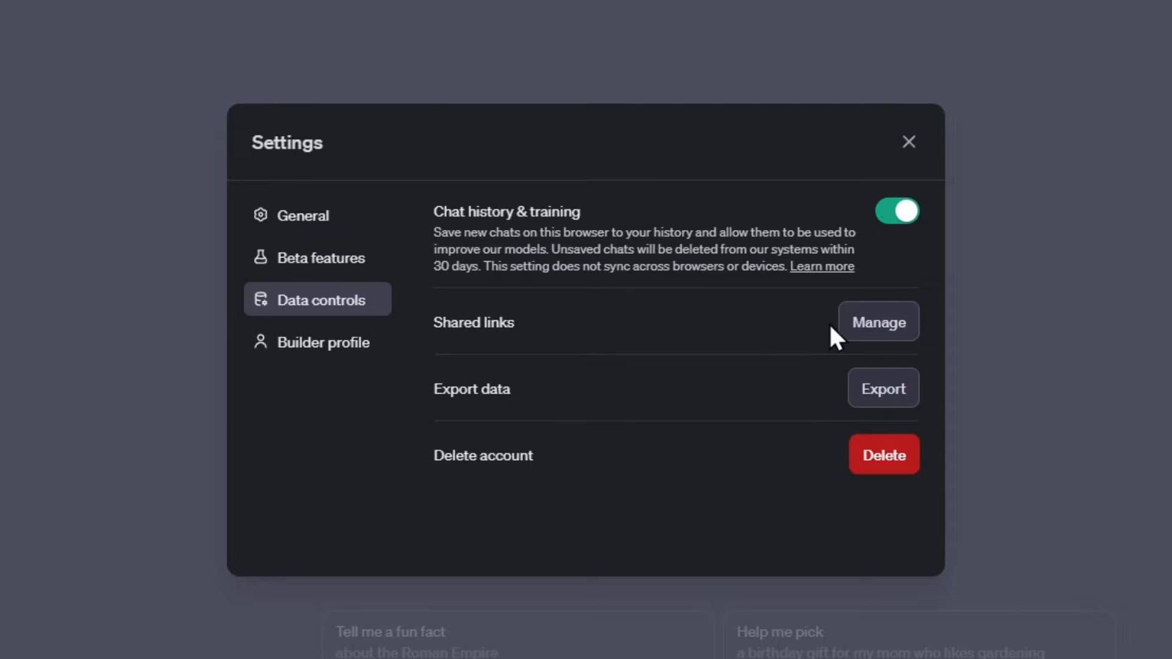
{"action": "left_click", "coordinate": [359, 352]}
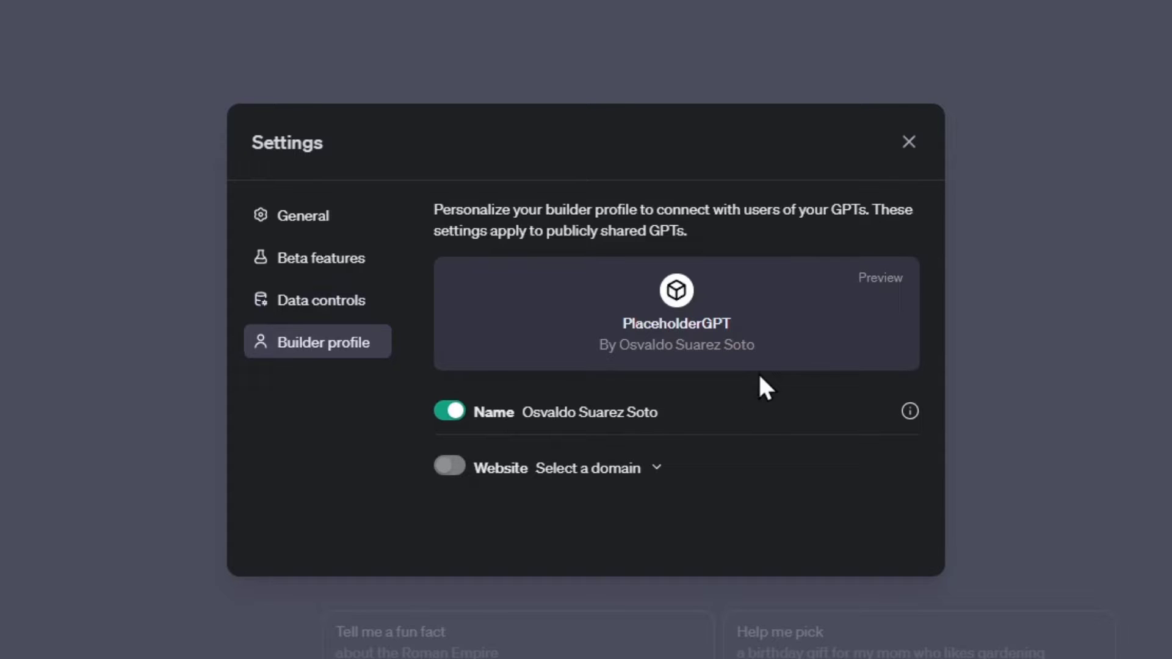
{"action": "left_click", "coordinate": [910, 150]}
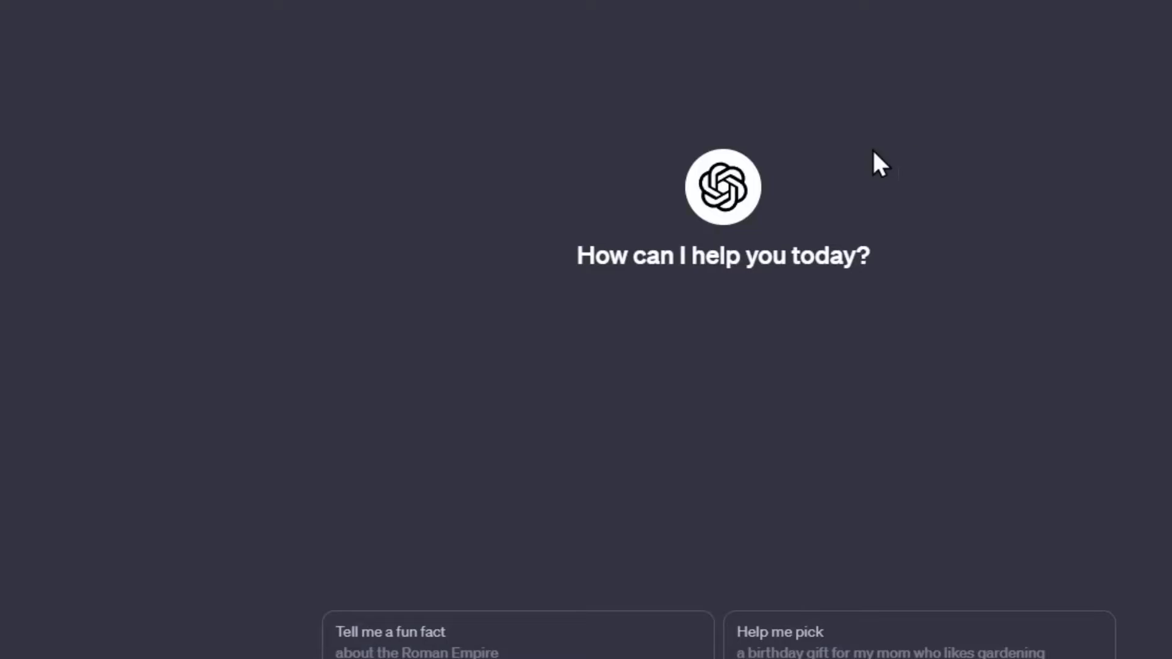
- Hide the sidebar, then open OpenAI's DALL·E 2 page from a Bing search for 'dalle'
{"action": "left_click", "coordinate": [169, 340]}
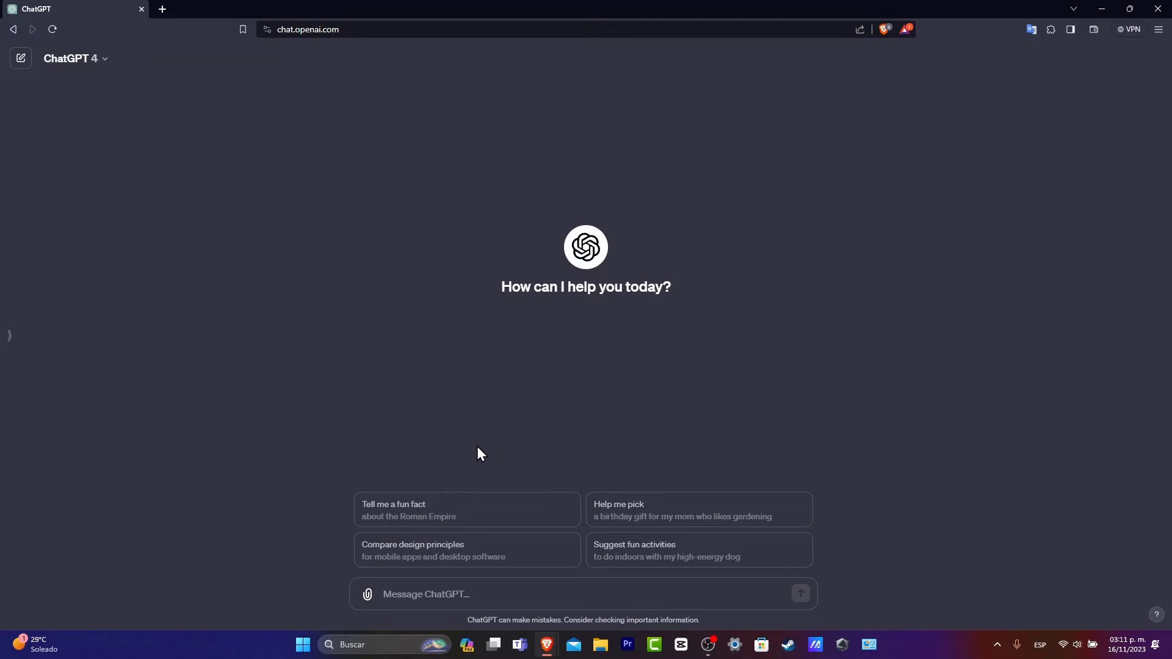
{"action": "left_click", "coordinate": [166, 14]}
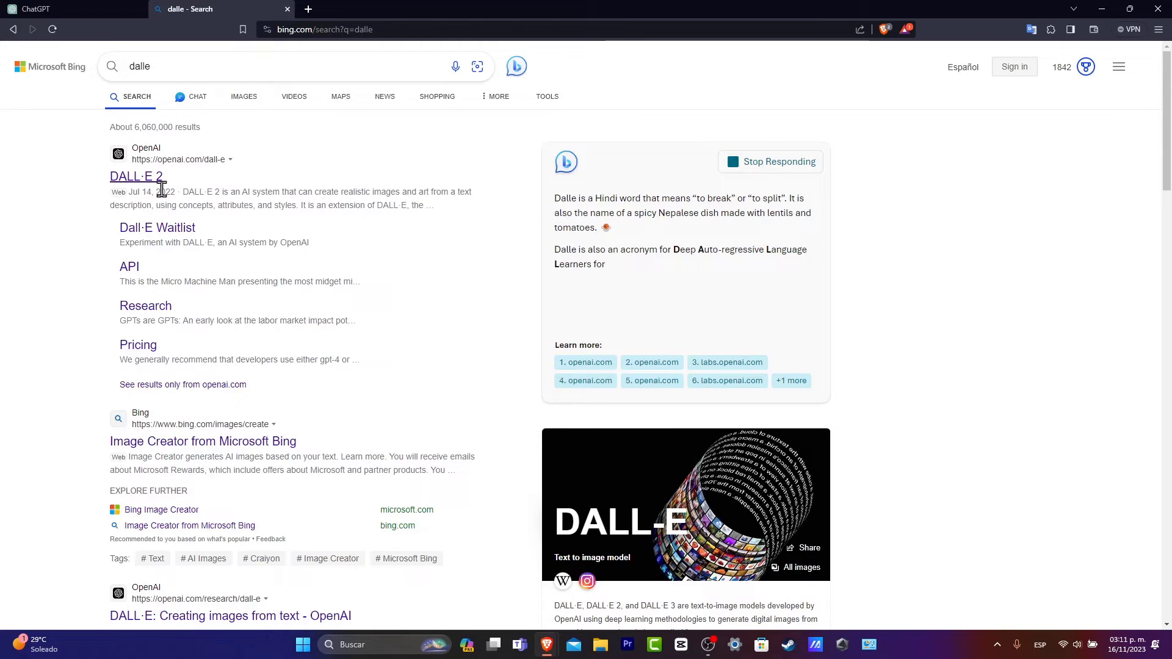
{"action": "left_click", "coordinate": [157, 182]}
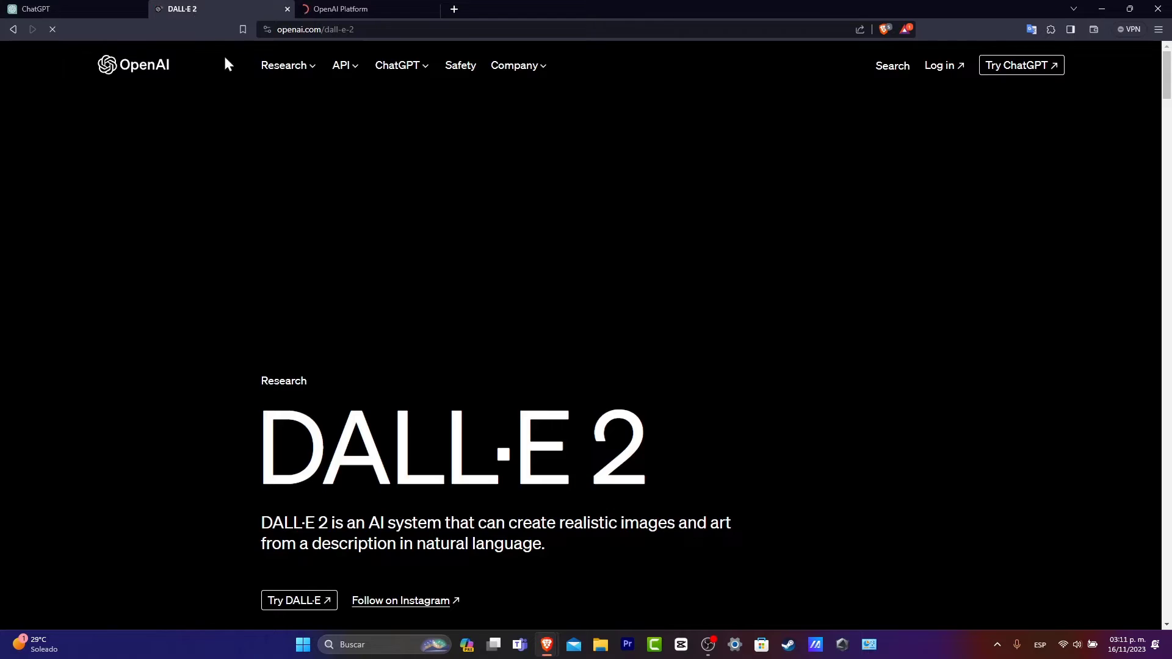
- Generate DALL·E images for the prompt 'a lightbulb in 3d render'
{"action": "left_click", "coordinate": [308, 8]}
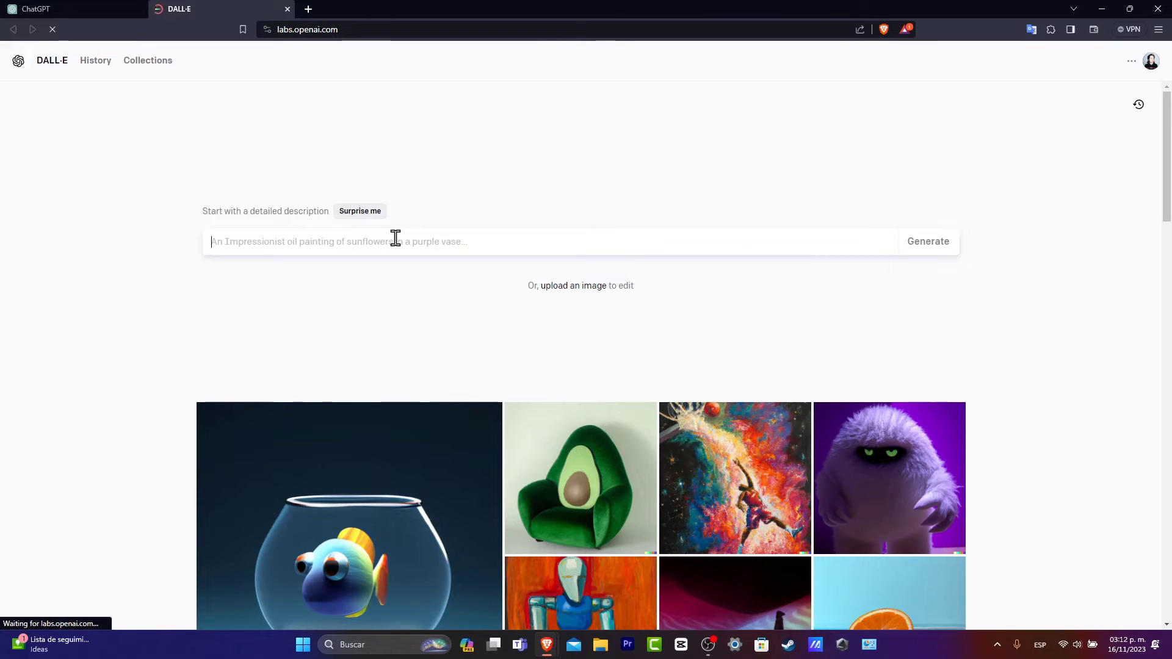
{"action": "type", "text": "a lightbulb i"}
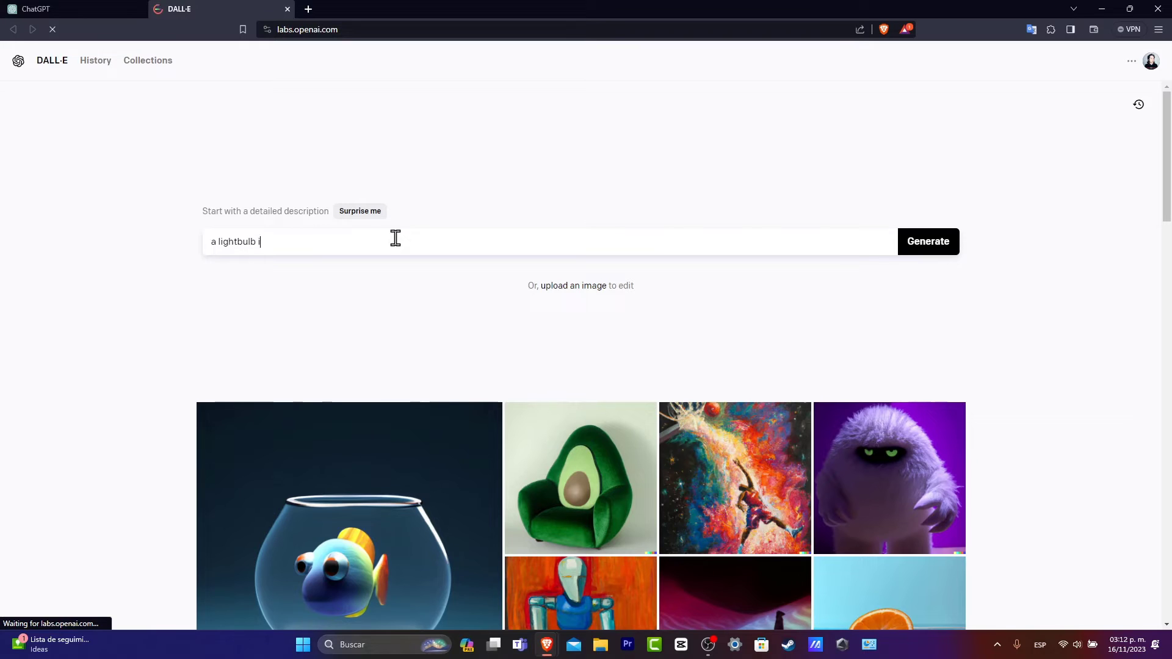
{"action": "type", "text": "n 3d render"}
{"action": "key", "text": "Return"}
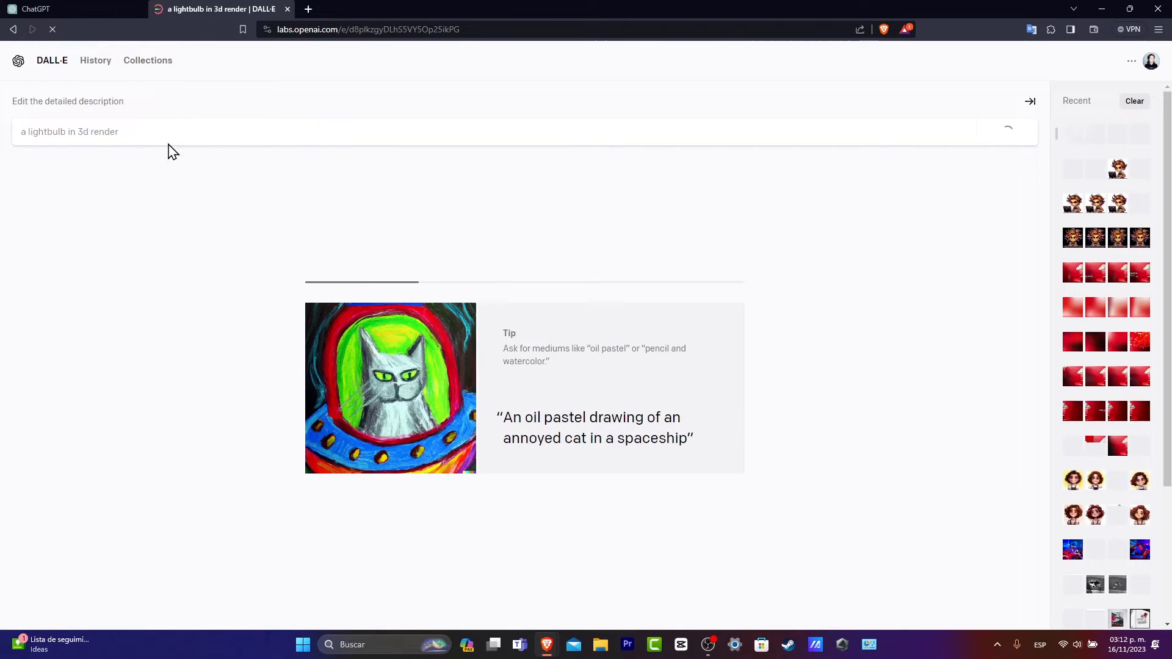
- Ask ChatGPT for an image of a lightbulb in 3D render and view the result full size
{"action": "left_click", "coordinate": [76, 8]}
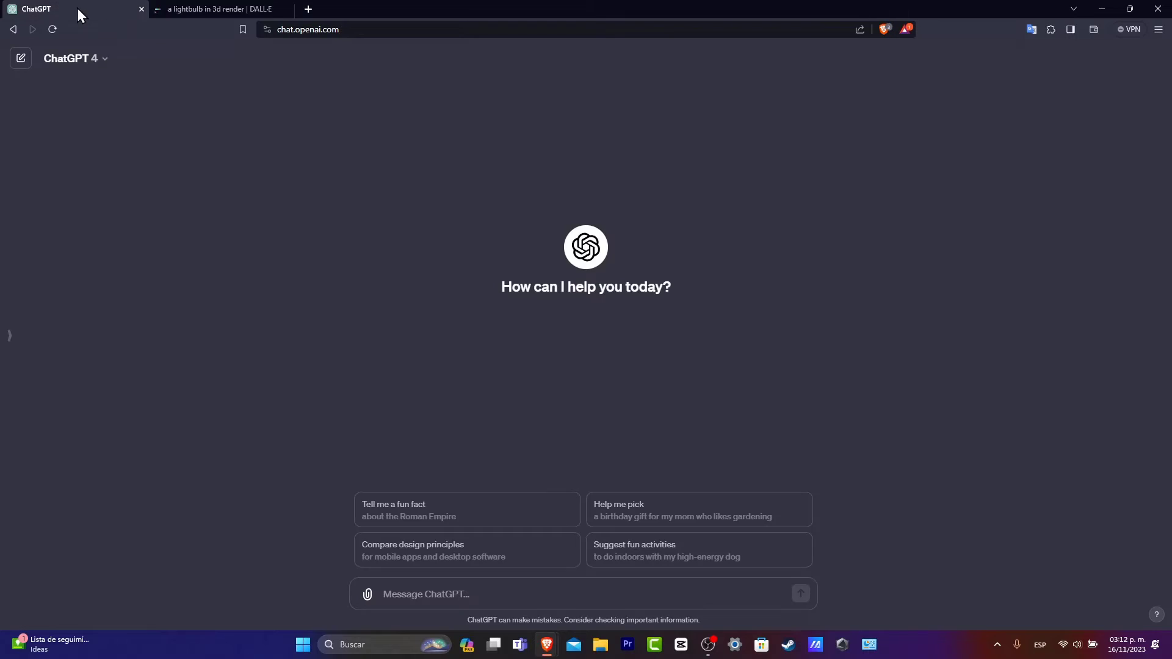
{"action": "left_click", "coordinate": [458, 594]}
{"action": "type", "text": "let's"}
{"action": "key", "text": "BackSpace"}
{"action": "type", "text": "'s"}
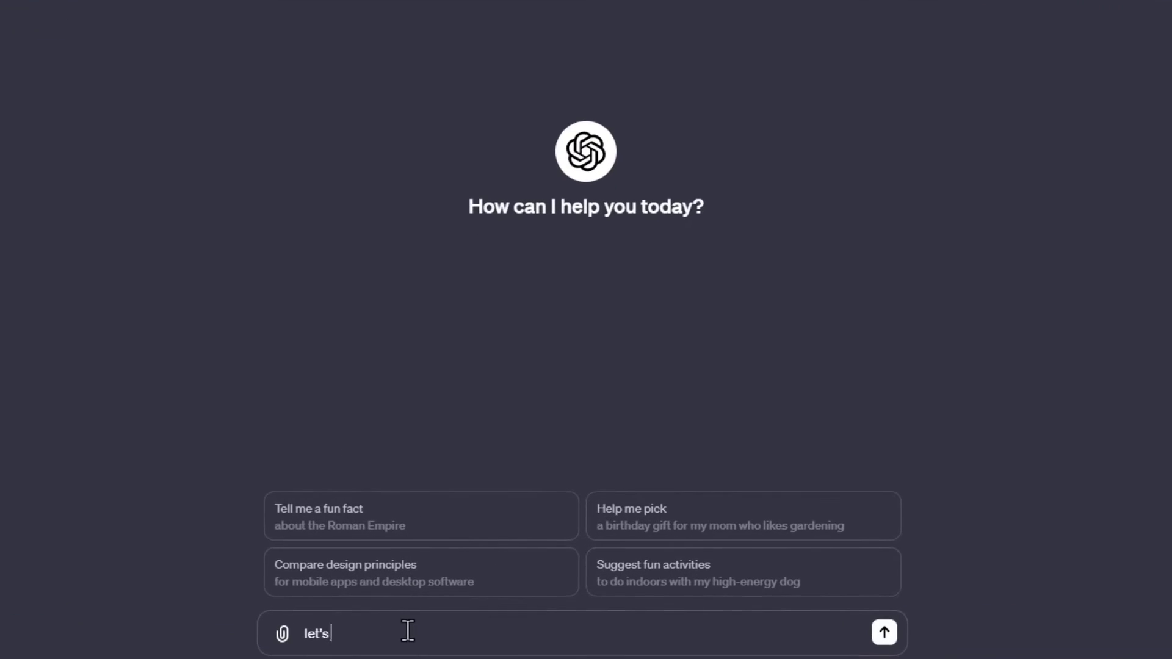
{"action": "type", "text": " do an amage o"}
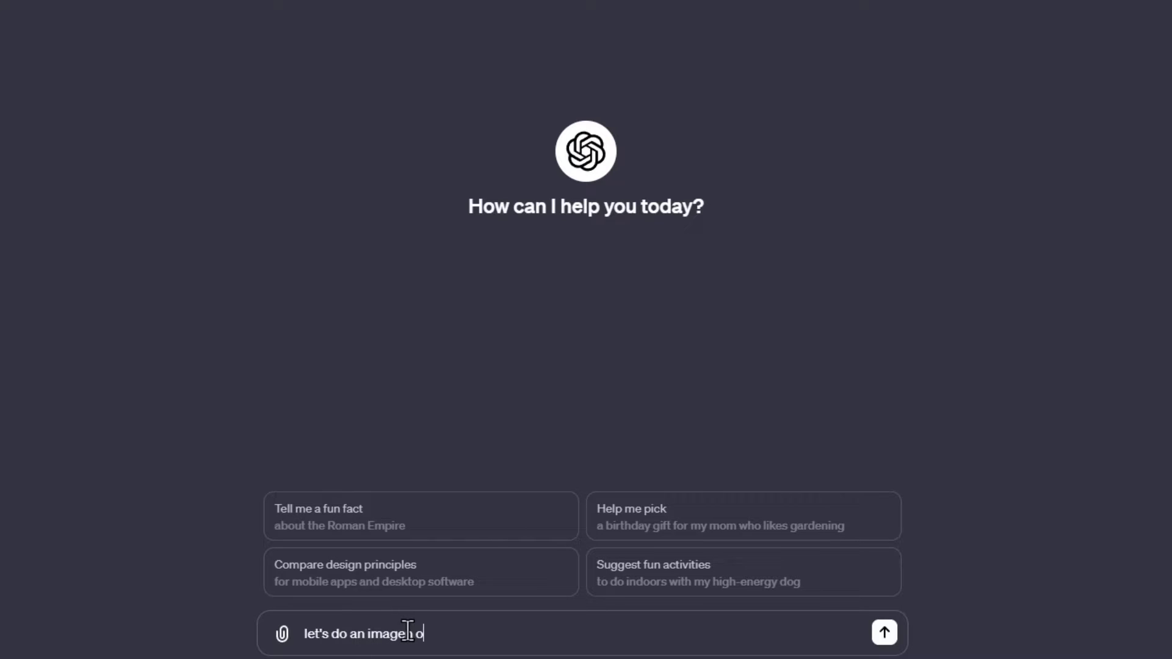
{"action": "type", "text": "f a lightbulb in 3d render"}
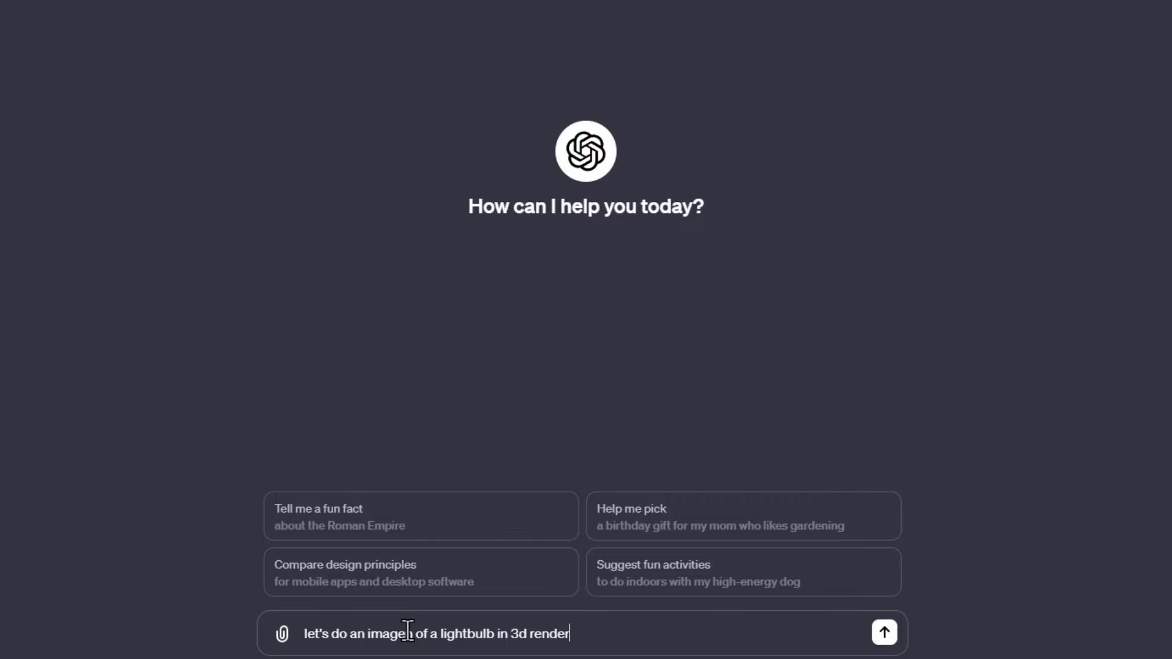
{"action": "key", "text": "Return"}
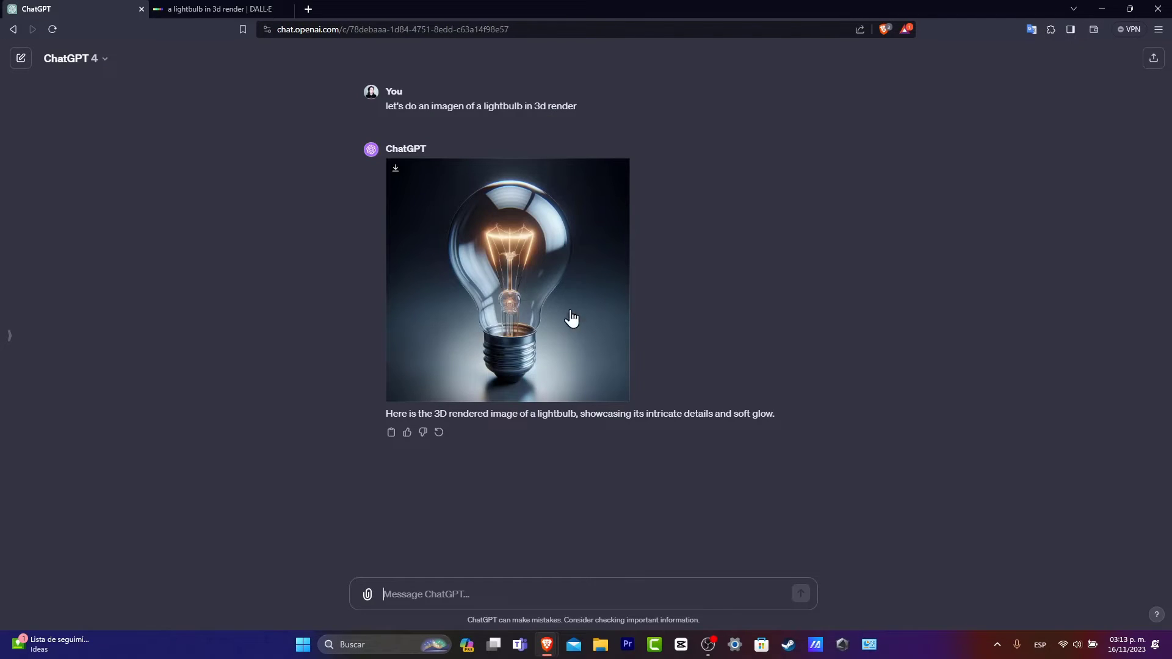
{"action": "left_click", "coordinate": [517, 358]}
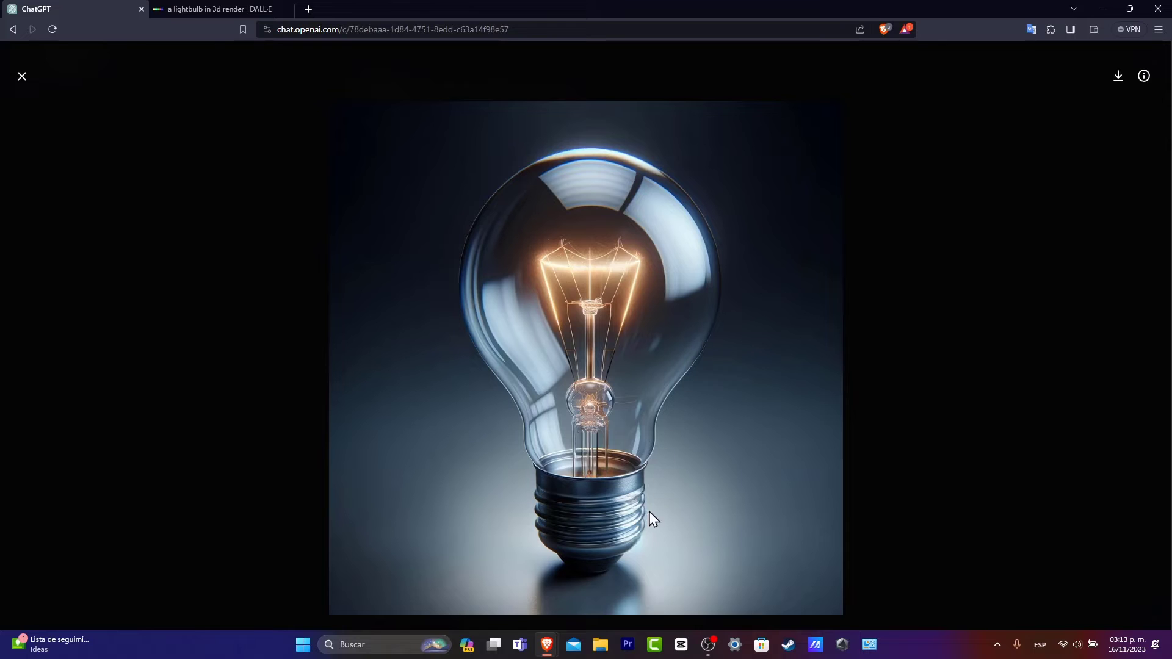
- Page through the four DALL·E lightbulb results one by one at full size
{"action": "left_click", "coordinate": [235, 8]}
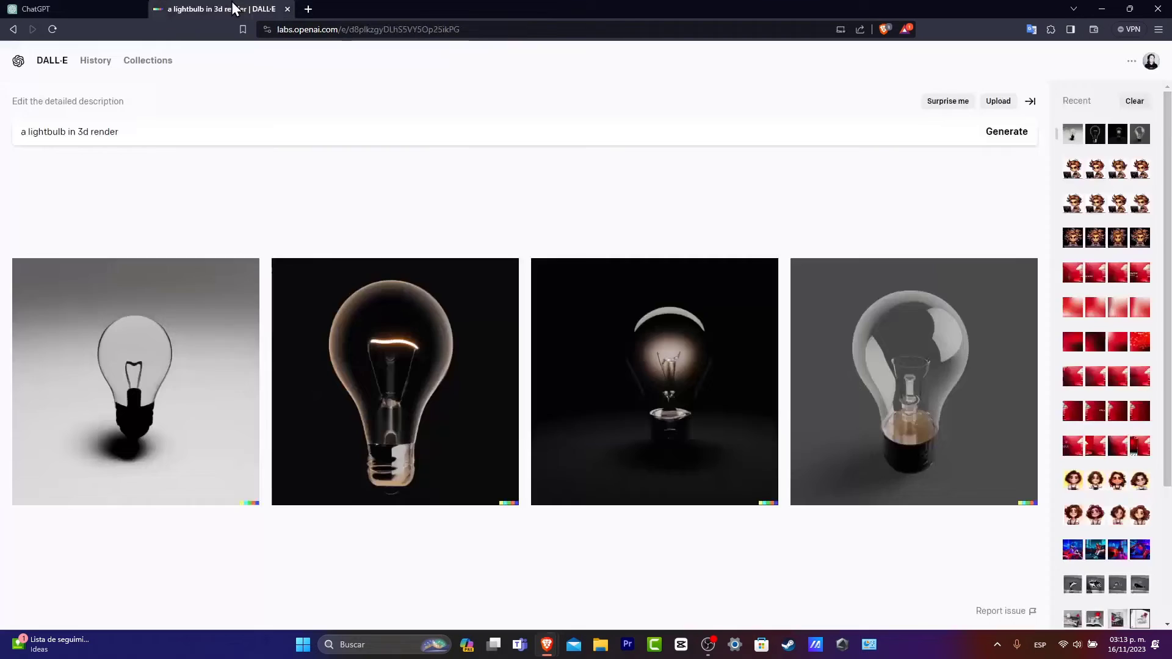
{"action": "left_click", "coordinate": [185, 331]}
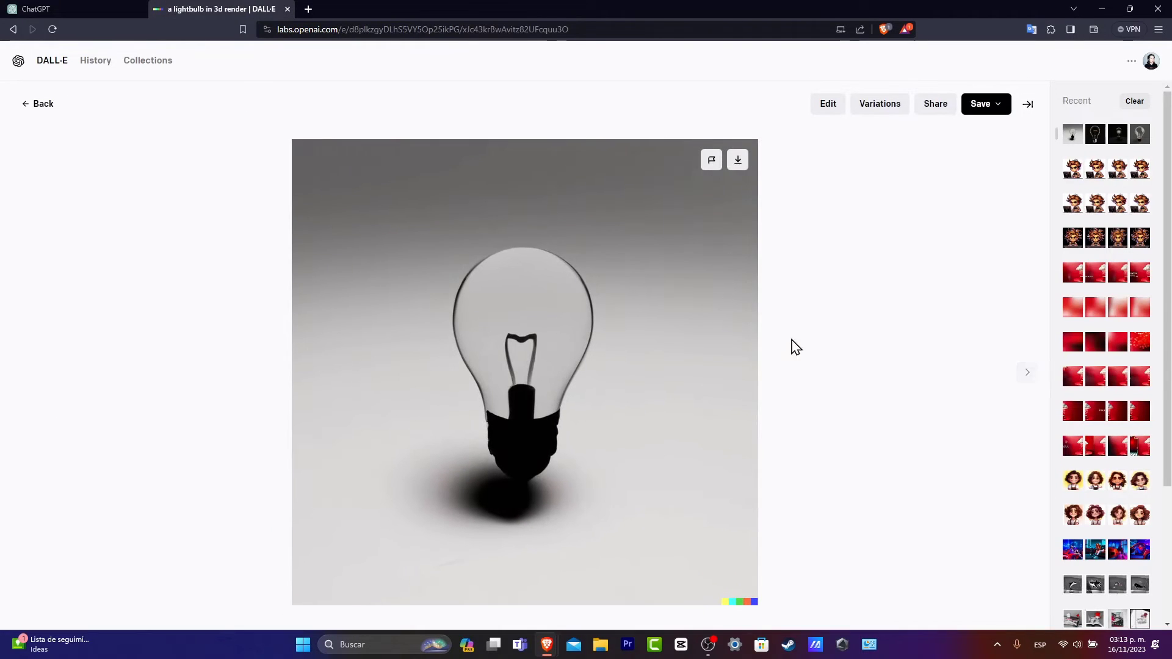
{"action": "left_click", "coordinate": [1024, 375]}
{"action": "left_click", "coordinate": [1024, 376]}
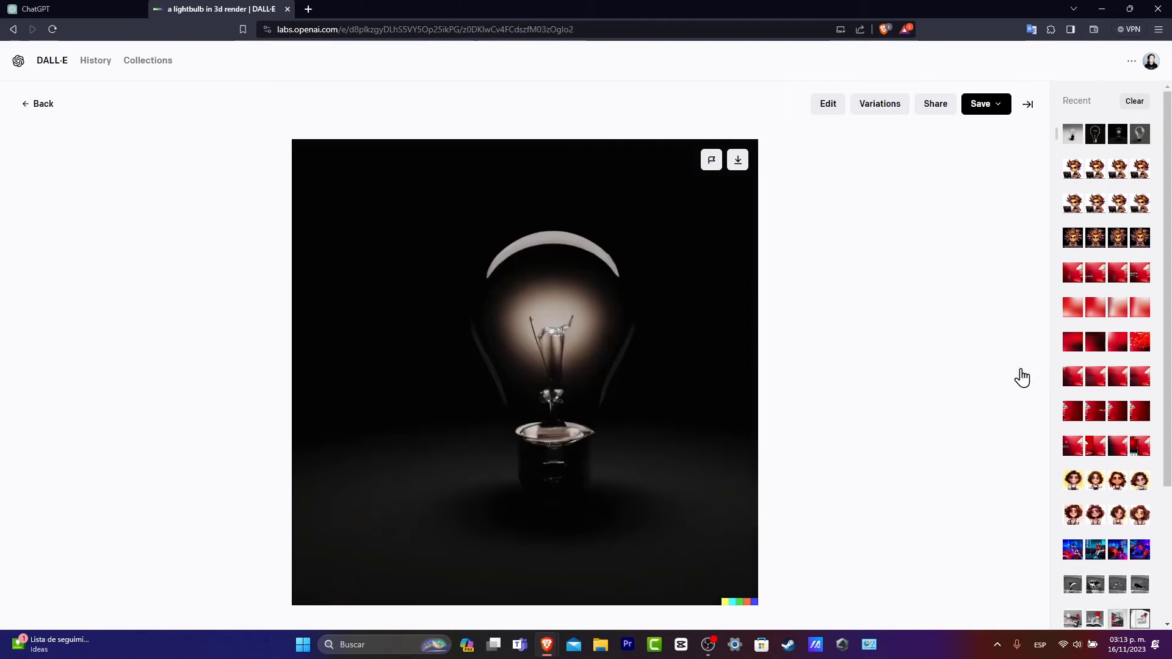
{"action": "left_click", "coordinate": [1024, 375]}
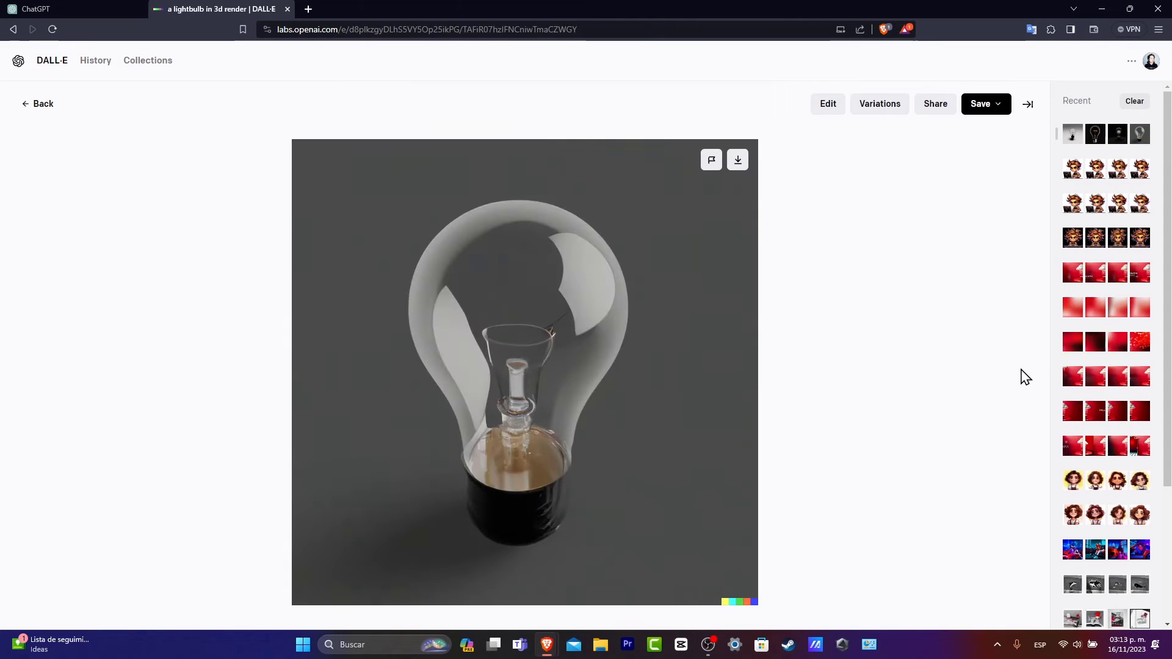
- Compare DALL·E's grey bulb with ChatGPT's glowing lightbulb by switching between the tabs
{"action": "left_click", "coordinate": [82, 5]}
{"action": "left_click", "coordinate": [229, 7]}
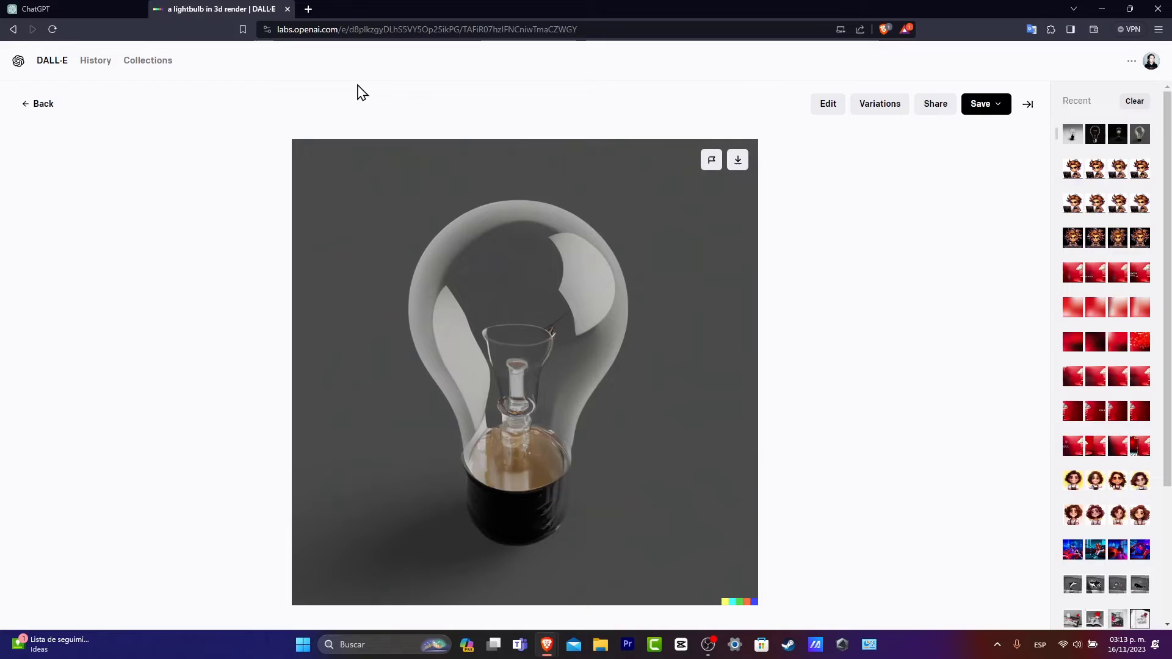
{"action": "left_click", "coordinate": [114, 4]}
{"action": "left_click", "coordinate": [189, 2]}
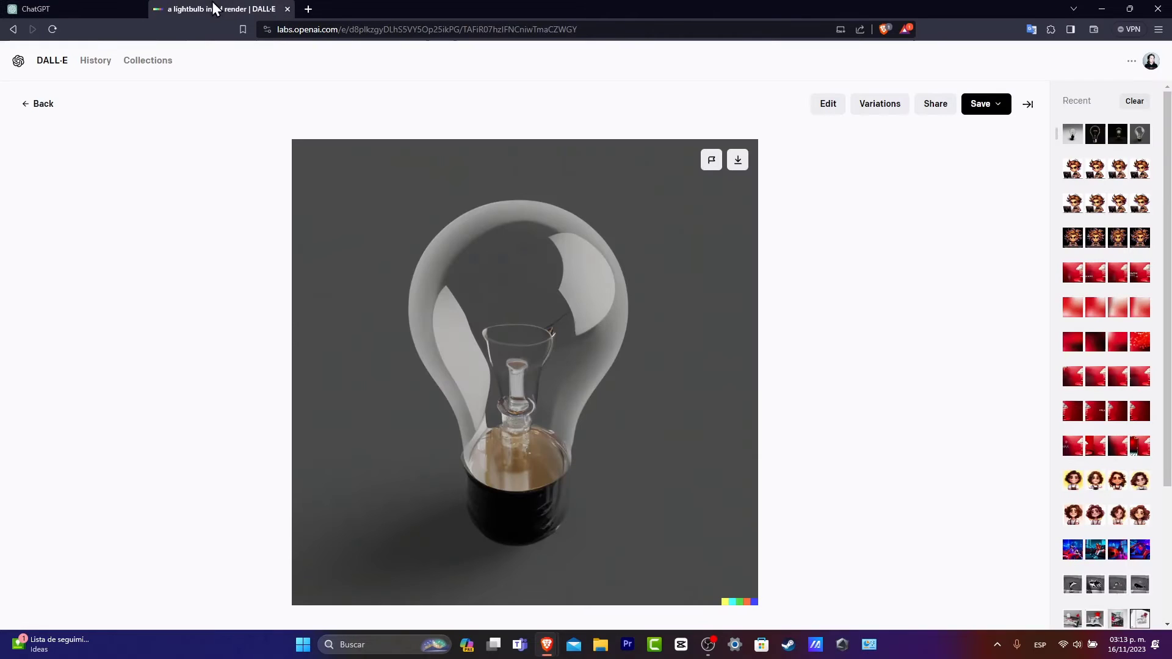
{"action": "left_click", "coordinate": [123, 8]}
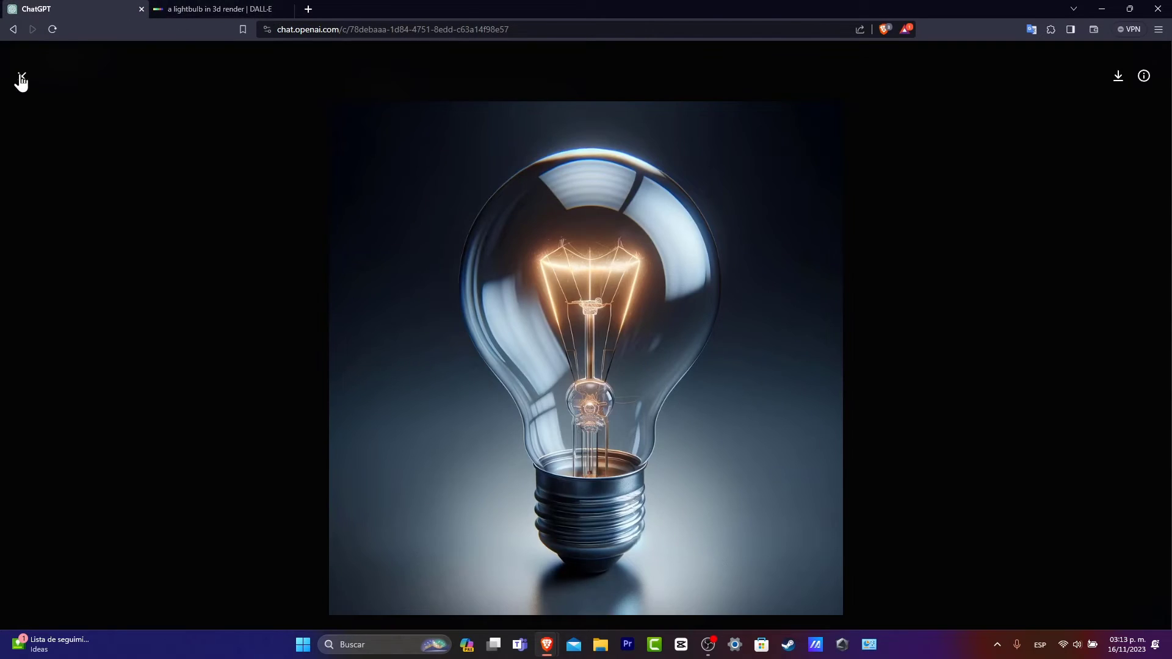
- Close the full-size image and ask ChatGPT to 'add more lightbulbs'
{"action": "left_click", "coordinate": [22, 75]}
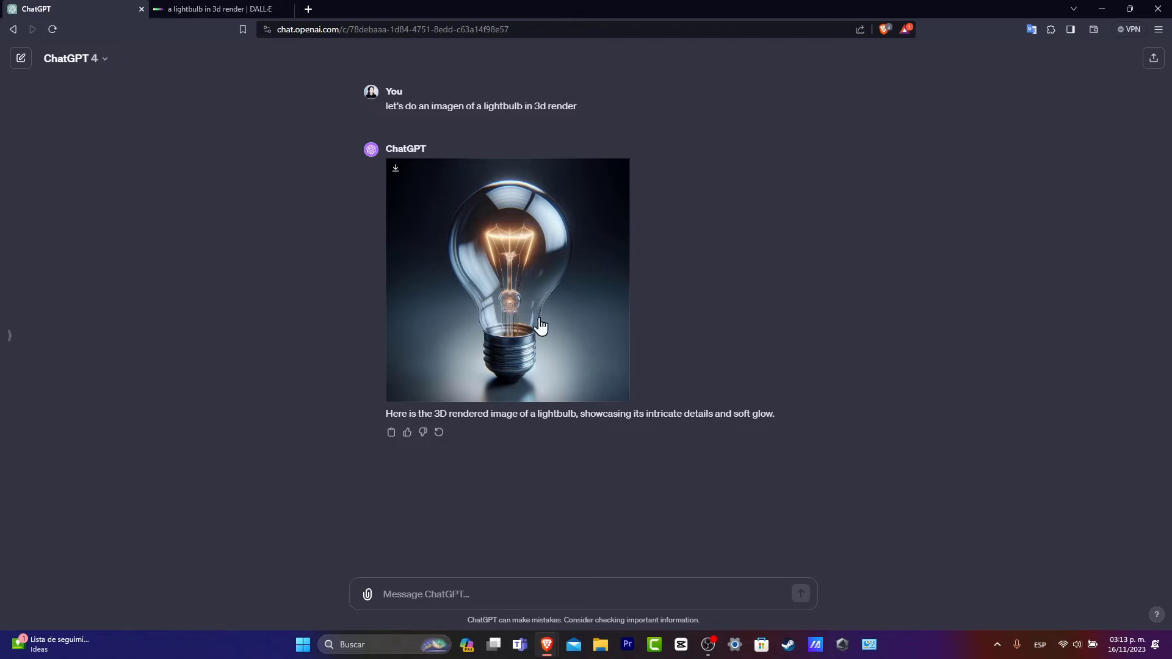
{"action": "left_click", "coordinate": [229, 6]}
{"action": "left_click", "coordinate": [98, 9]}
{"action": "left_click", "coordinate": [425, 589]}
{"action": "type", "text": "add more lightbulub"}
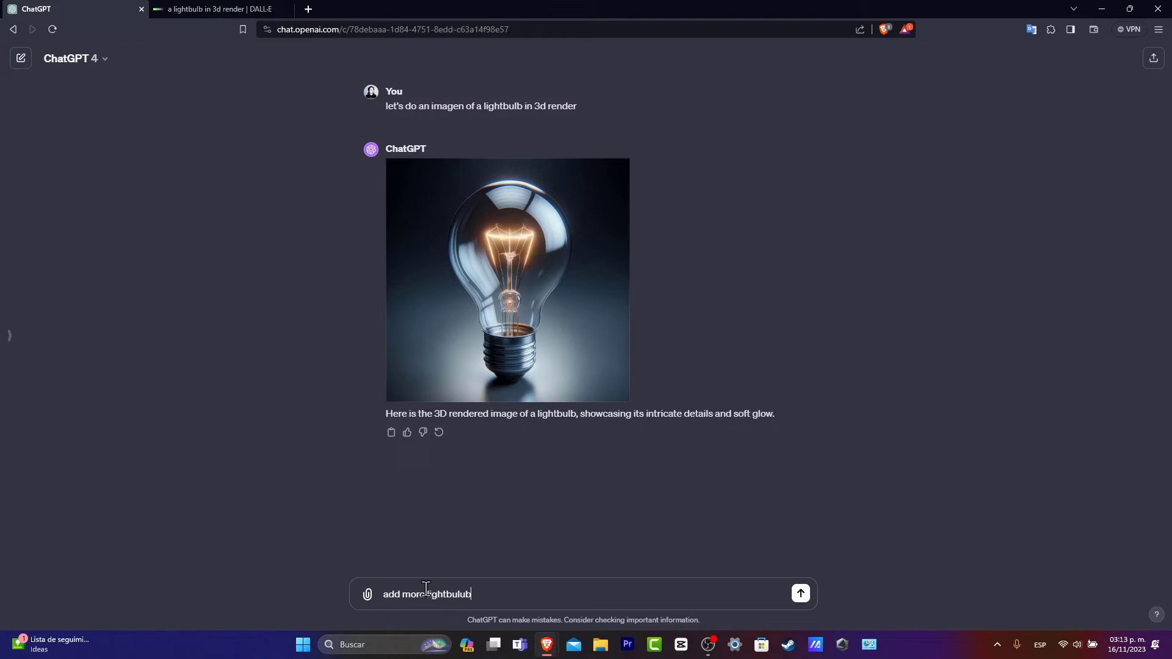
{"action": "key", "text": "ctrl+Tab"}
- Leave the DALL·E image editor without keeping the edit and return to the ChatGPT chat
{"action": "left_click", "coordinate": [24, 105]}
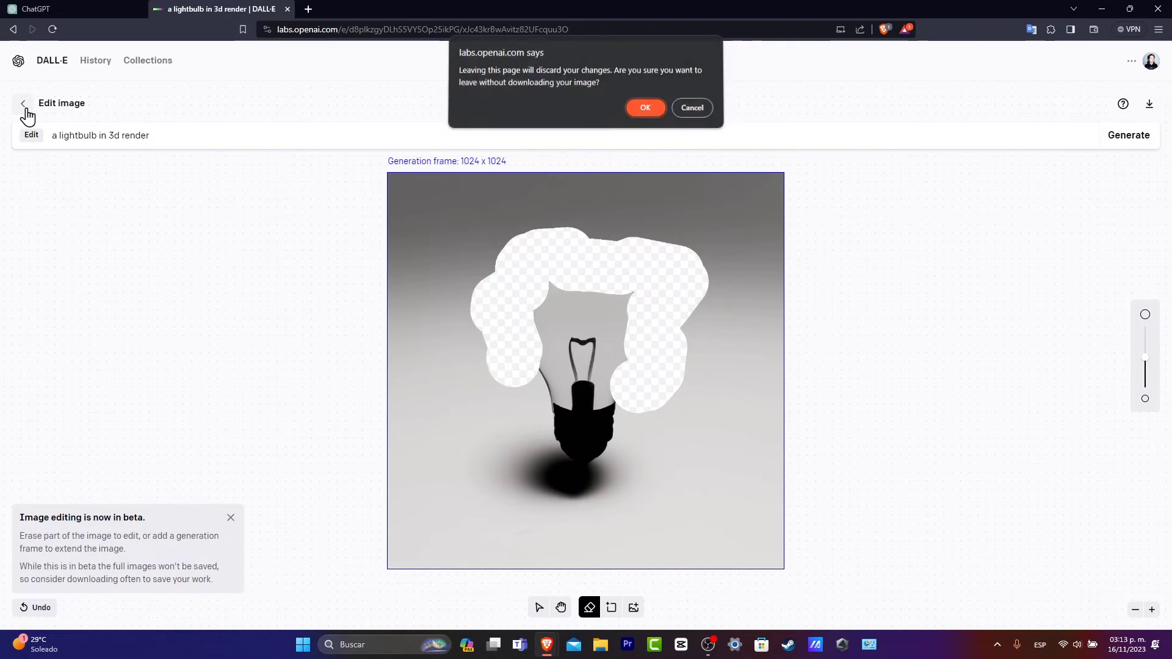
{"action": "left_click", "coordinate": [645, 110]}
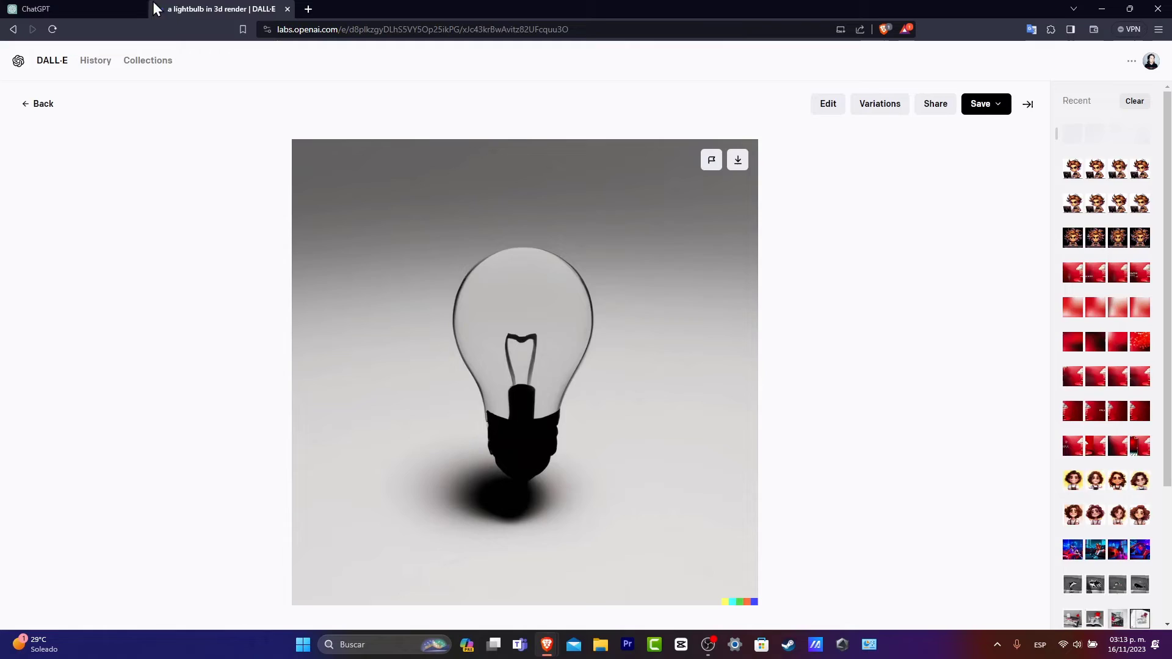
{"action": "key", "text": "ctrl+Tab"}
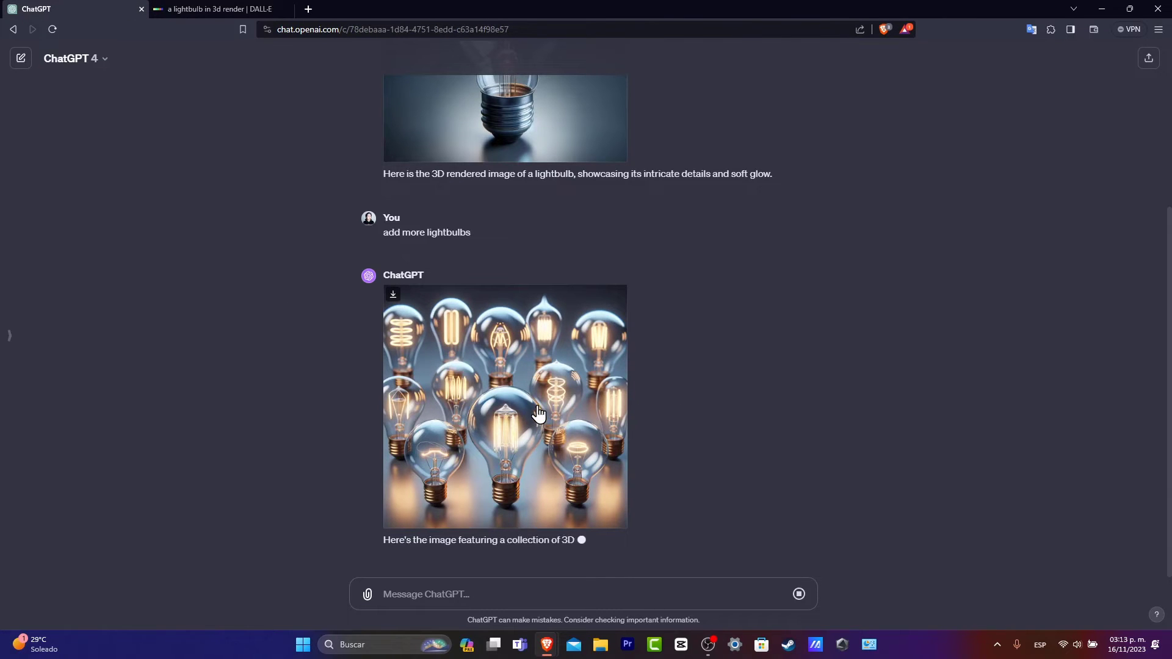
{"action": "left_click", "coordinate": [186, 8]}
{"action": "left_click", "coordinate": [99, 8]}
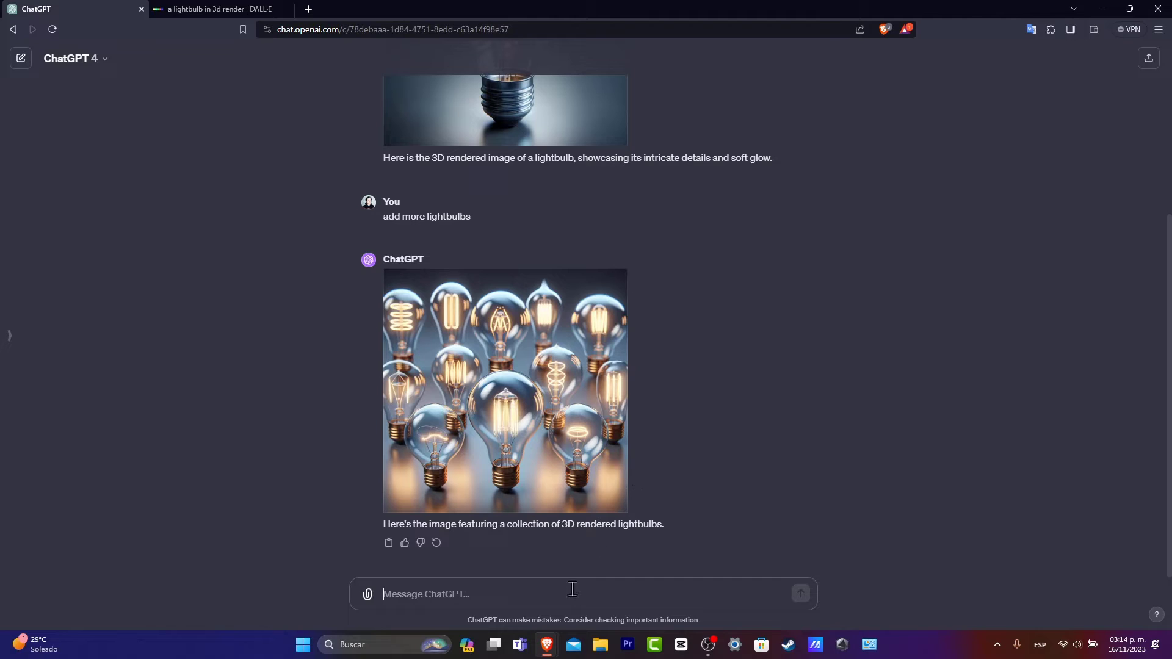
{"action": "left_click", "coordinate": [470, 580]}
- Open Meta Ads Manager and export the campaign table as .csv, including summary rows and deleted items
{"action": "left_click", "coordinate": [310, 9]}
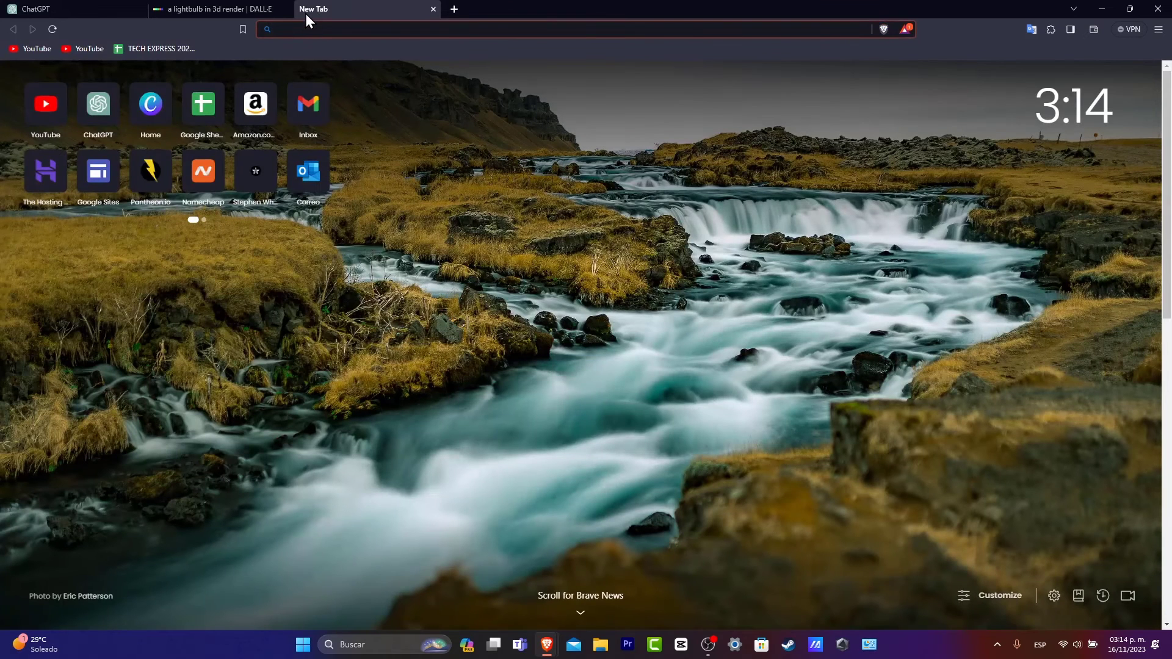
{"action": "key", "text": "Down"}
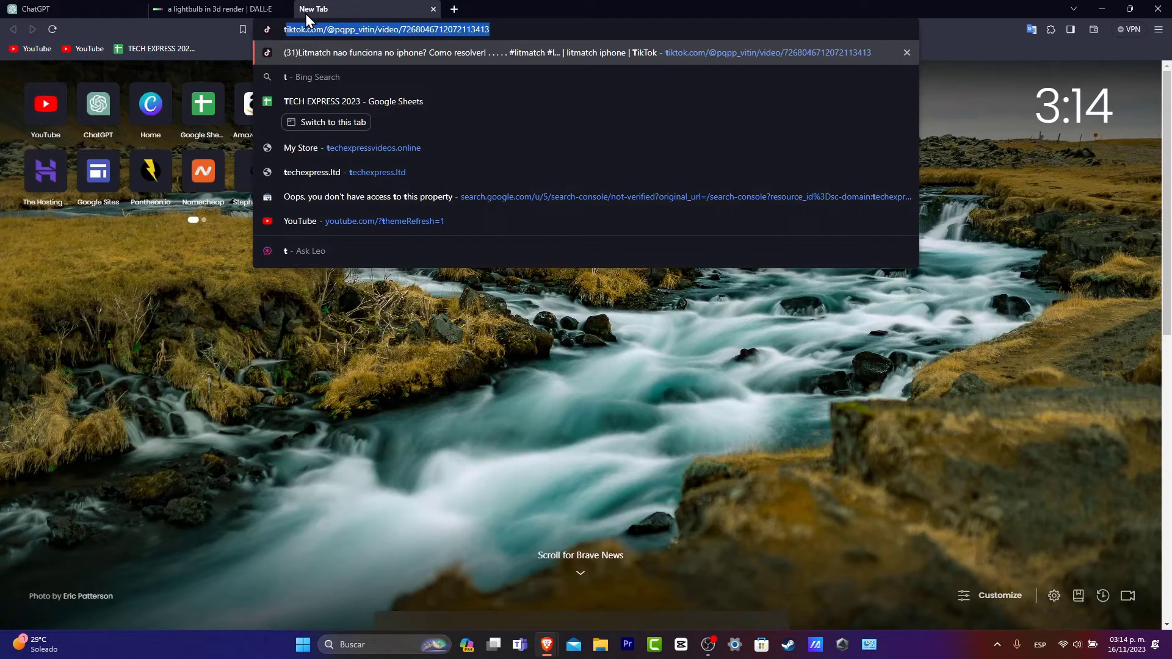
{"action": "key", "text": "Escape"}
{"action": "key", "text": "Down"}
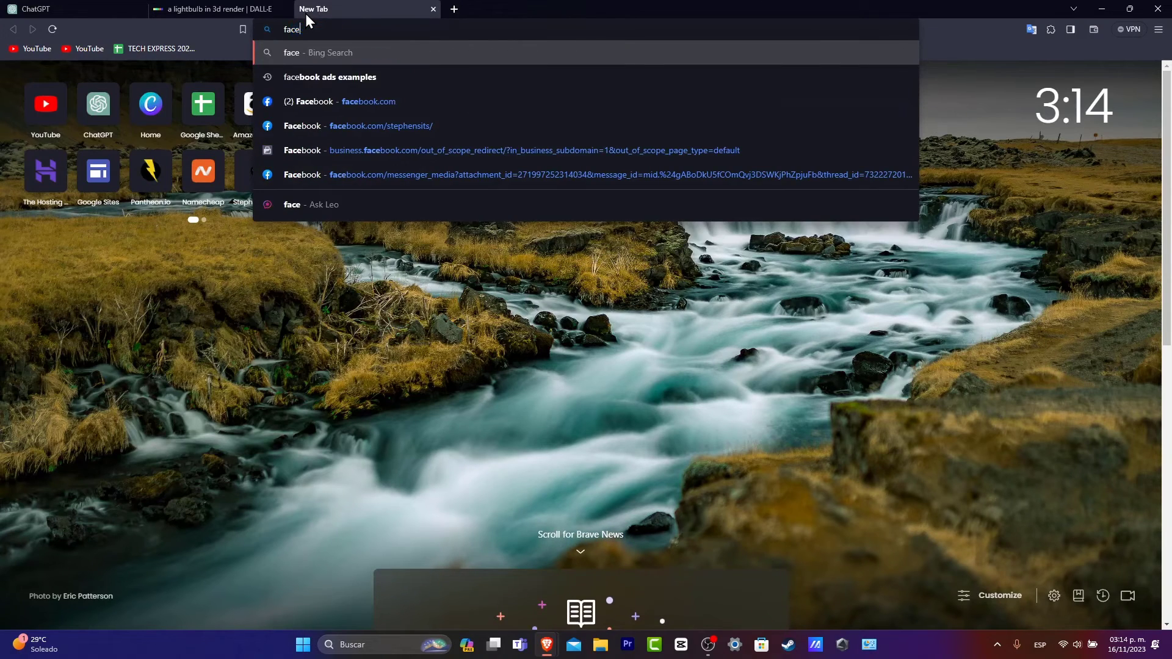
{"action": "key", "text": "Escape"}
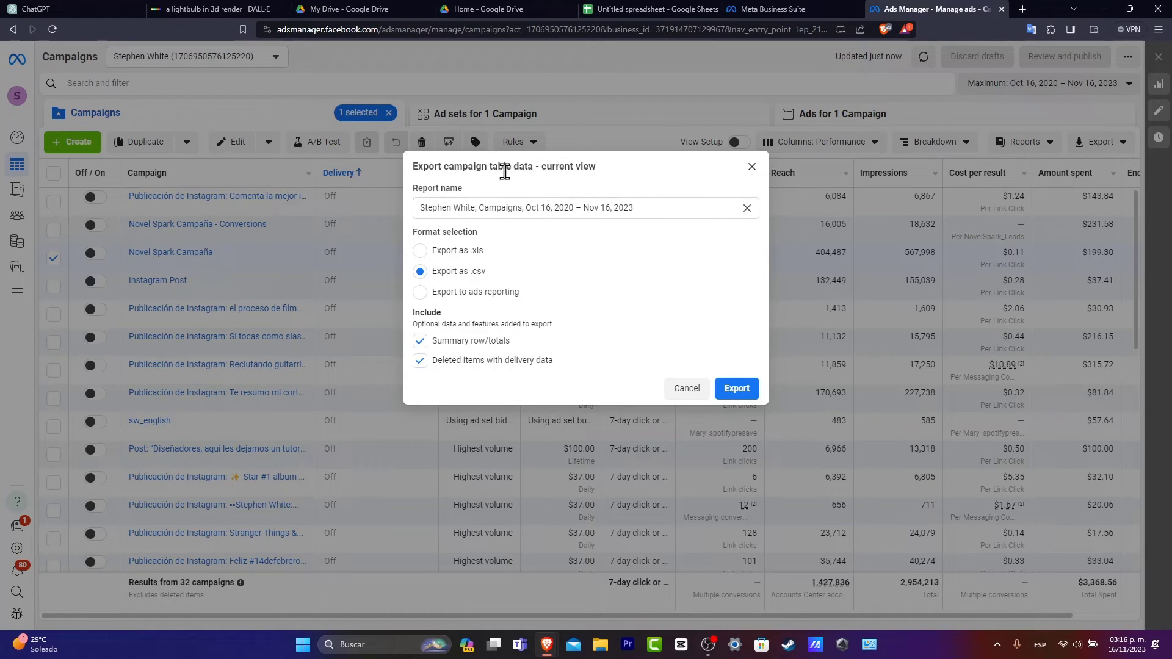
{"action": "left_click", "coordinate": [565, 209]}
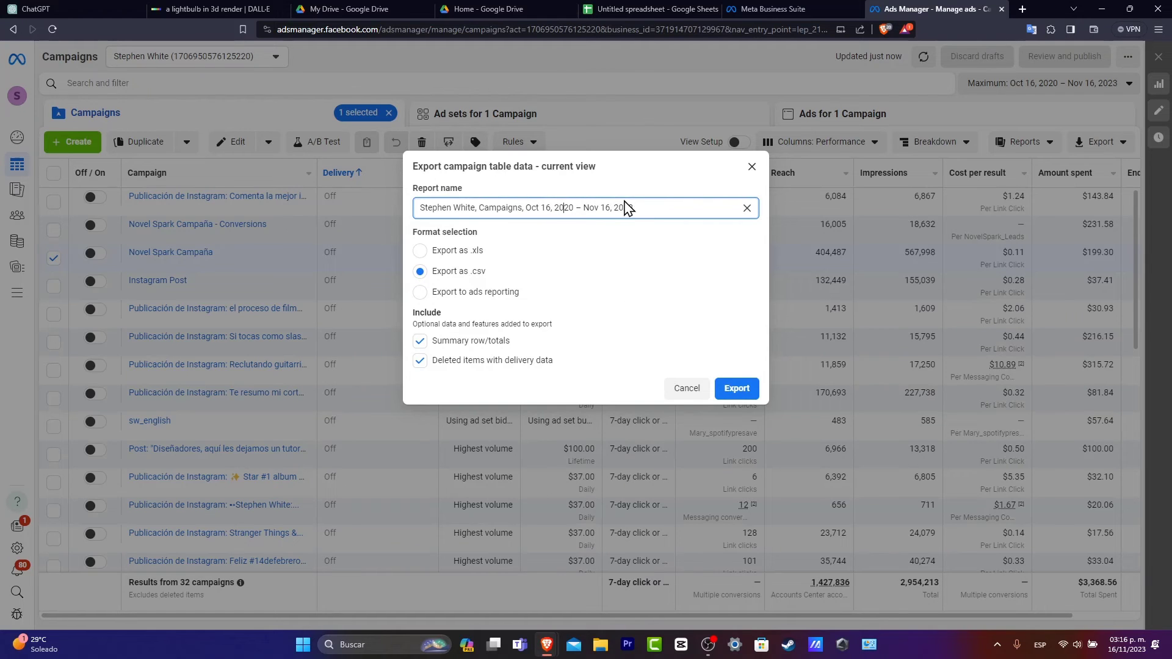
{"action": "left_click", "coordinate": [737, 388]}
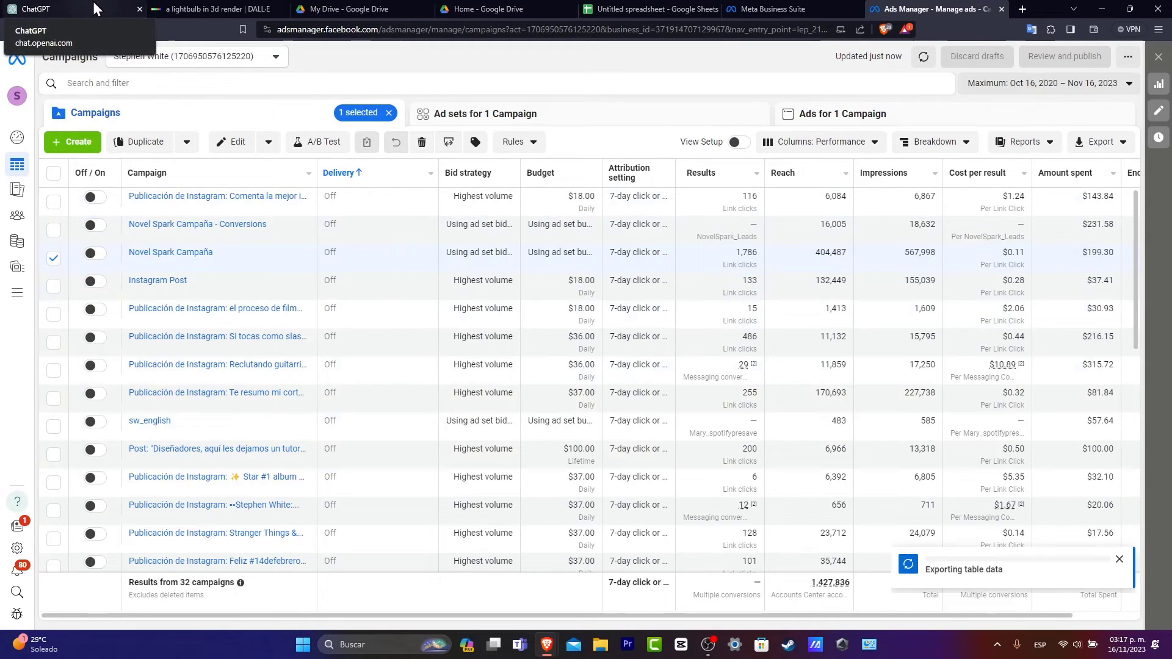
- Sort the Ads Manager campaigns by Cost per result, then return to ChatGPT's ad analysis
{"action": "scroll", "coordinate": [542, 427], "scroll_direction": "down", "scroll_amount": 5}
{"action": "scroll", "coordinate": [717, 481], "scroll_direction": "up", "scroll_amount": 5}
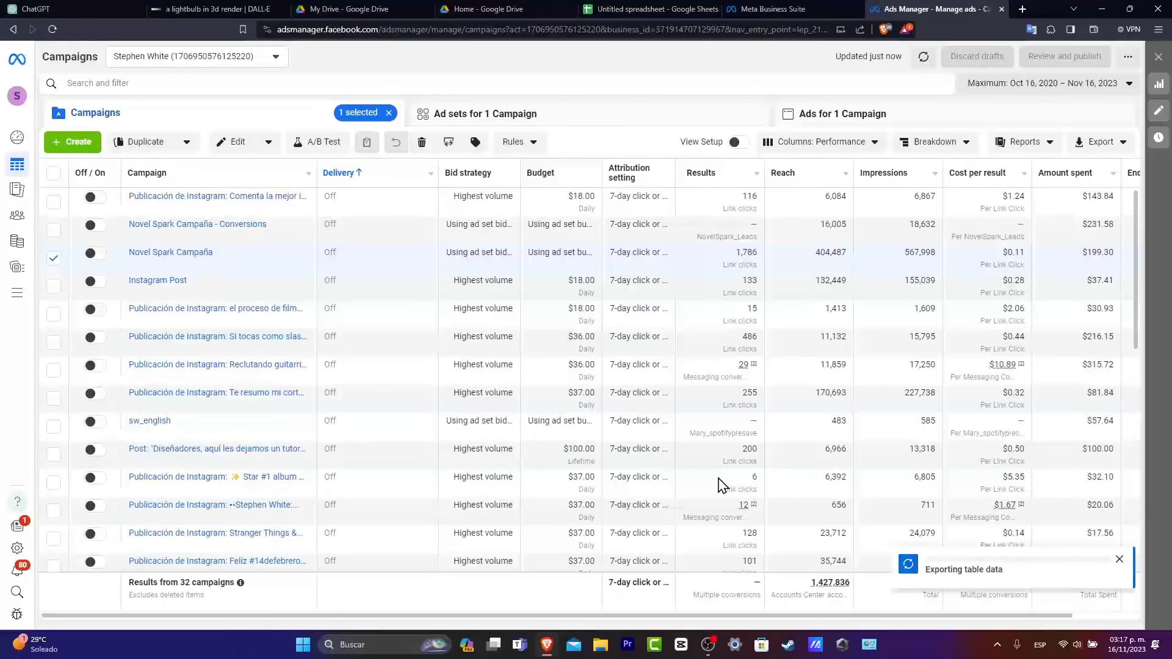
{"action": "scroll", "coordinate": [720, 485], "scroll_direction": "down", "scroll_amount": 8}
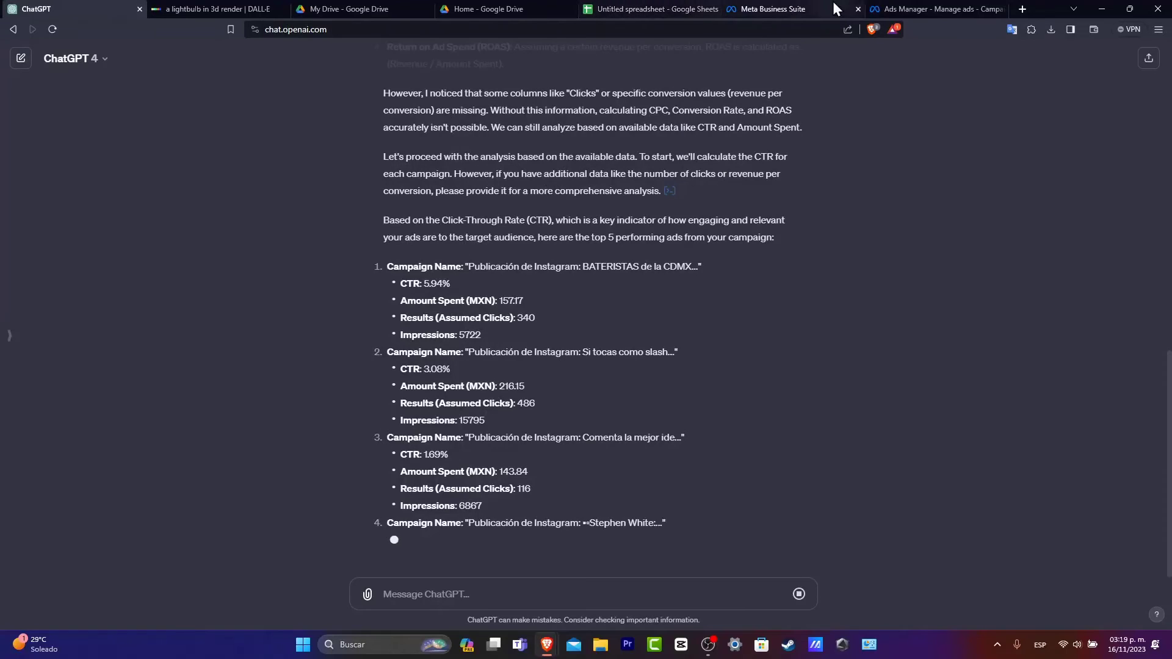
{"action": "left_click", "coordinate": [916, 3]}
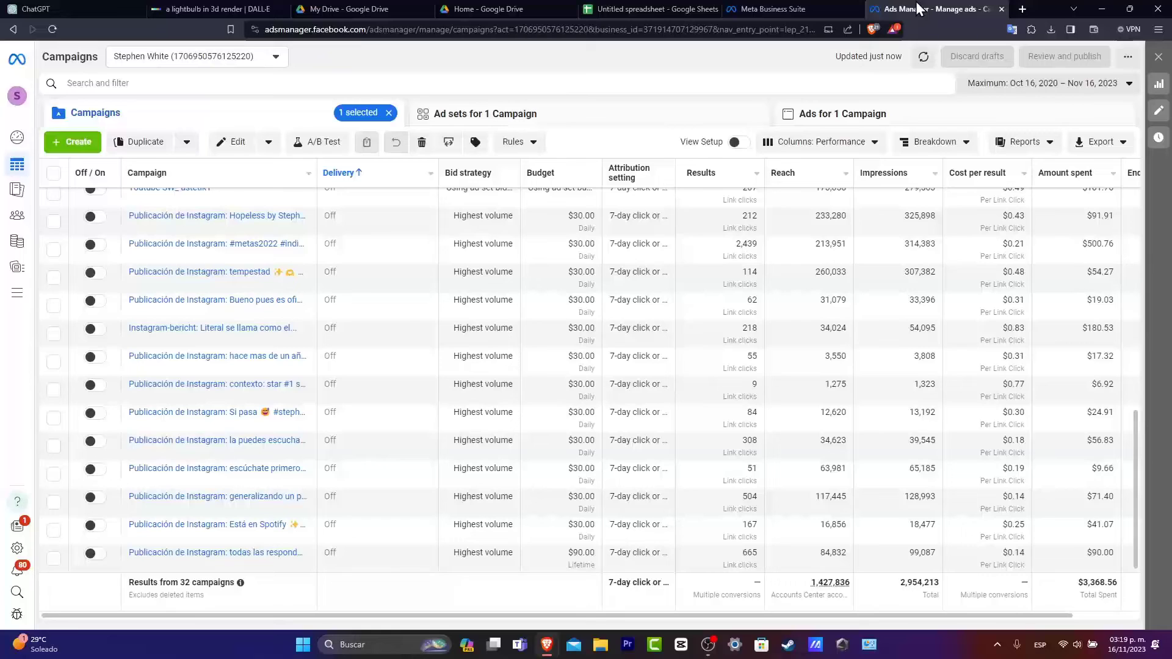
{"action": "left_click_drag", "start_coordinate": [233, 618], "coordinate": [366, 618]}
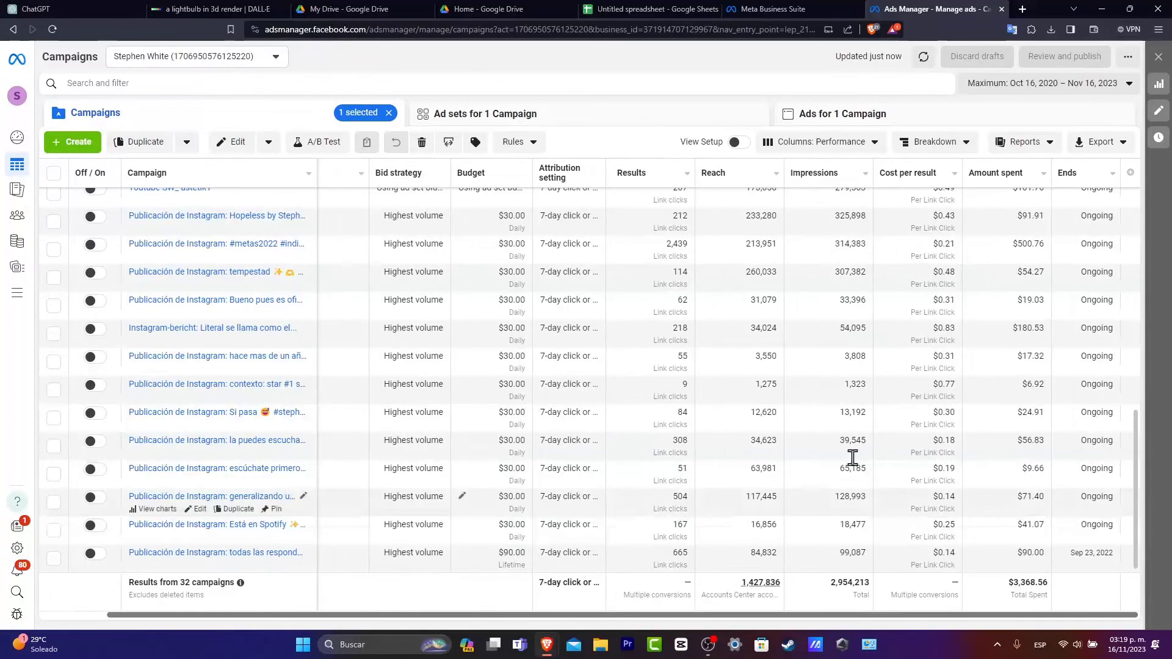
{"action": "left_click", "coordinate": [926, 177]}
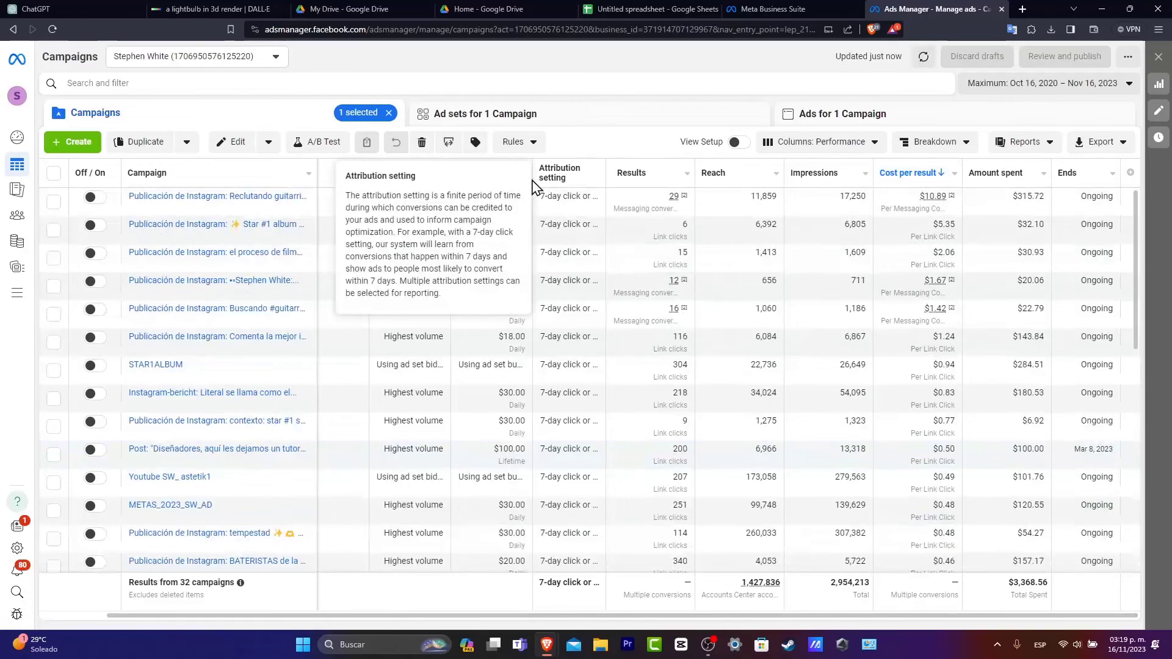
{"action": "left_click", "coordinate": [118, 7]}
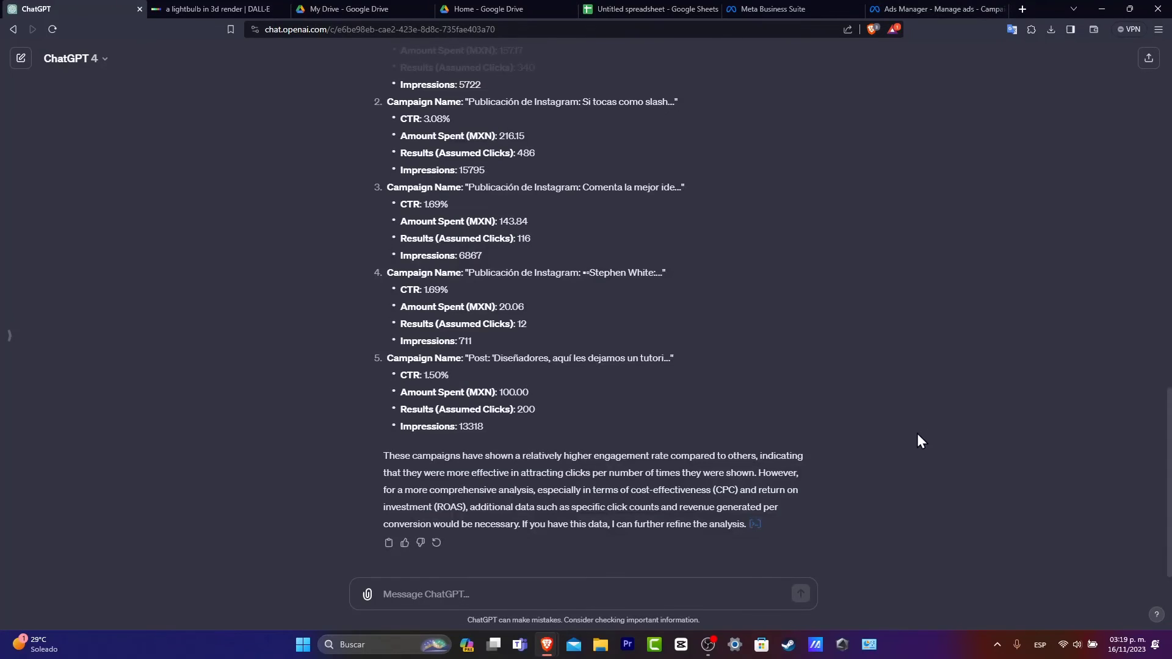
{"action": "scroll", "coordinate": [902, 452], "scroll_direction": "up", "scroll_amount": 6}
{"action": "scroll", "coordinate": [771, 445], "scroll_direction": "down", "scroll_amount": 3}
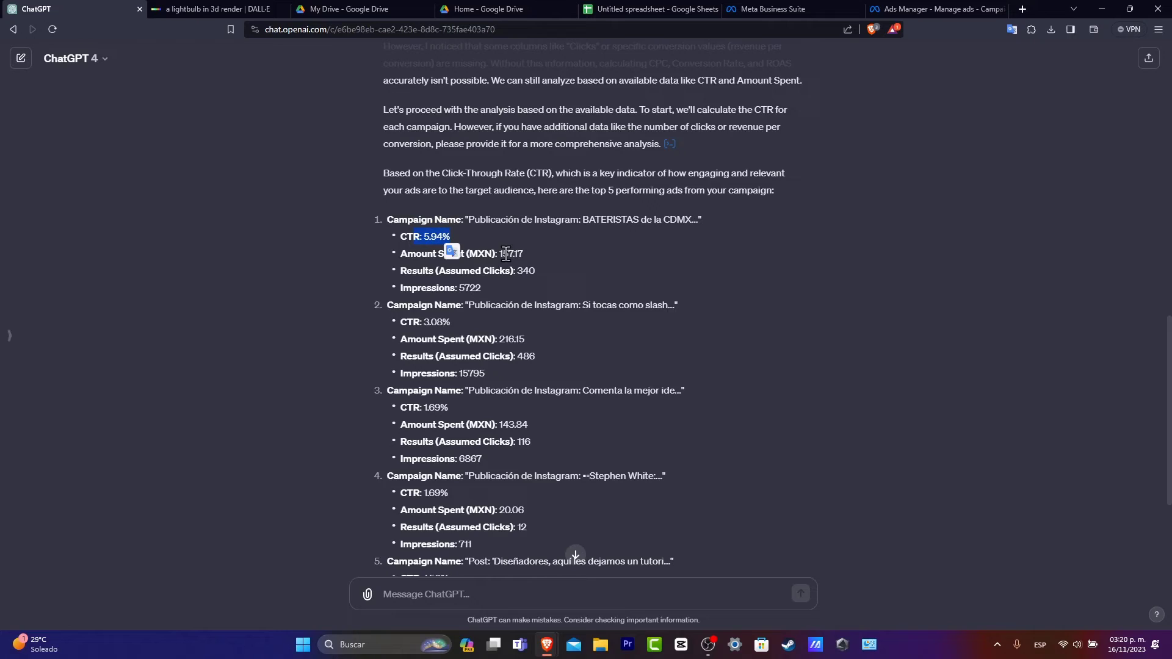
{"action": "left_click_drag", "start_coordinate": [498, 254], "coordinate": [525, 254]}
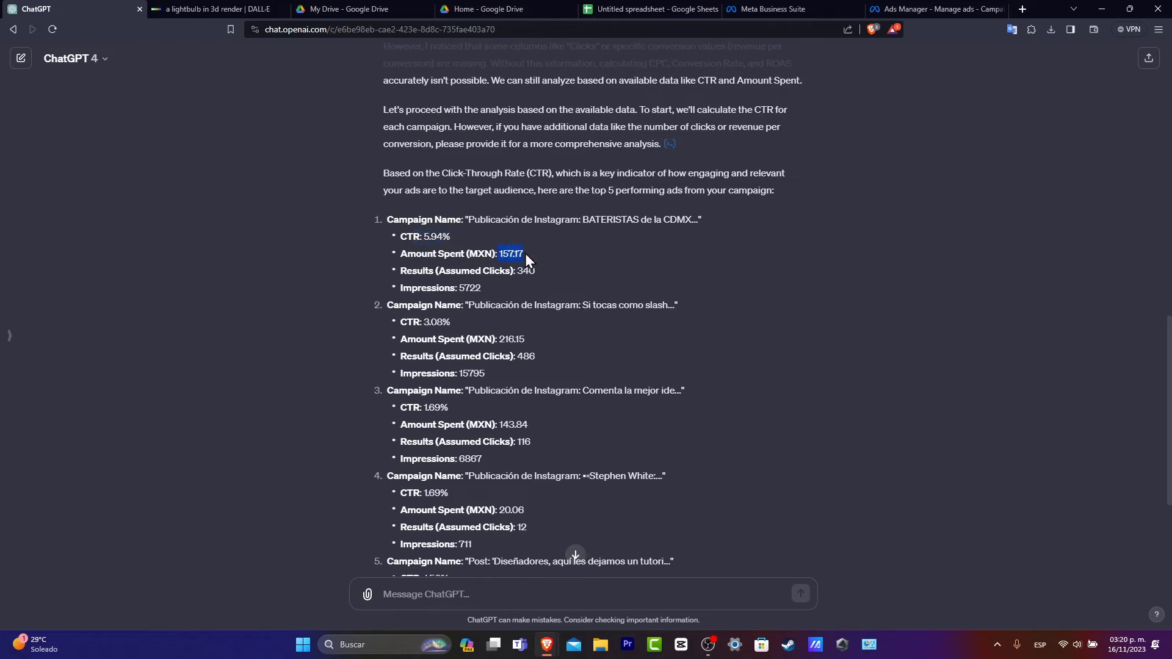
{"action": "left_click_drag", "start_coordinate": [428, 288], "coordinate": [484, 288]}
{"action": "left_click", "coordinate": [576, 555]}
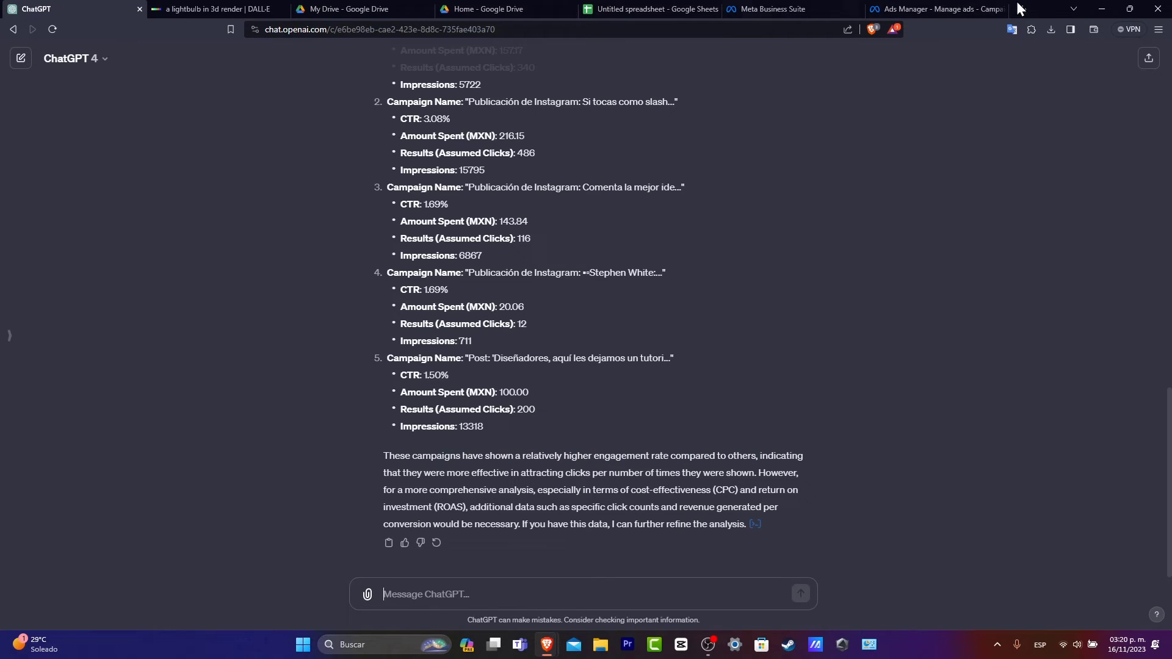
- Ask for yesterday's latest news headlines for a blog, then stop the web browsing
{"action": "type", "text": "i want to create"}
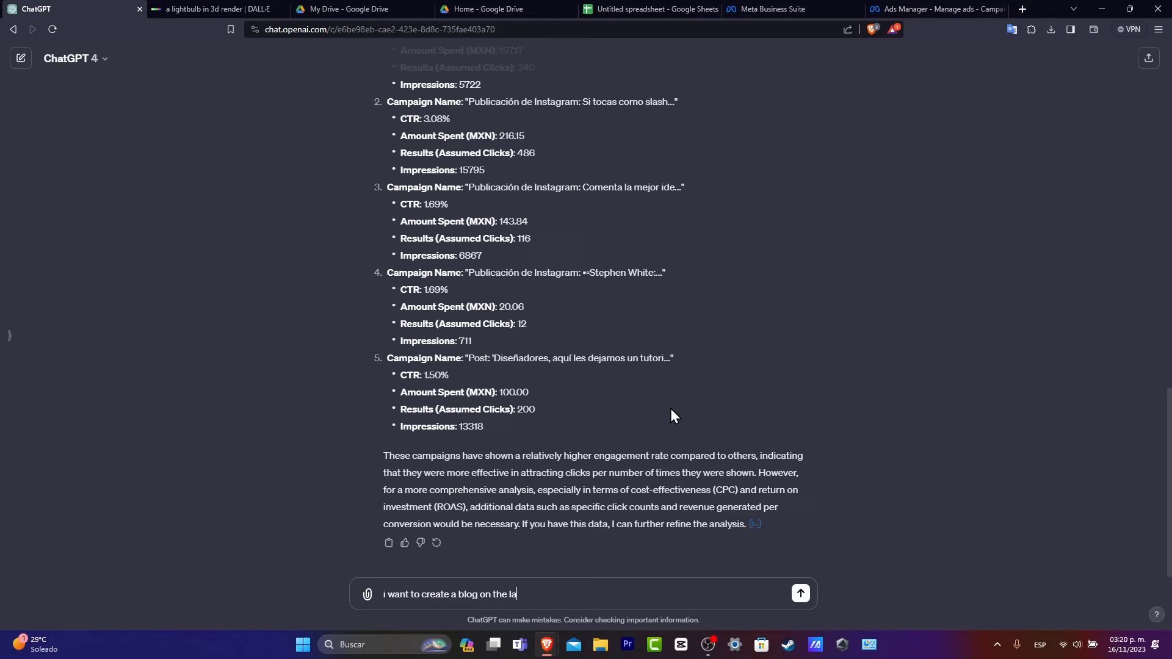
{"action": "type", "text": "a blog on the latest news from yesterday, bring me some headlines"}
{"action": "key", "text": "Return"}
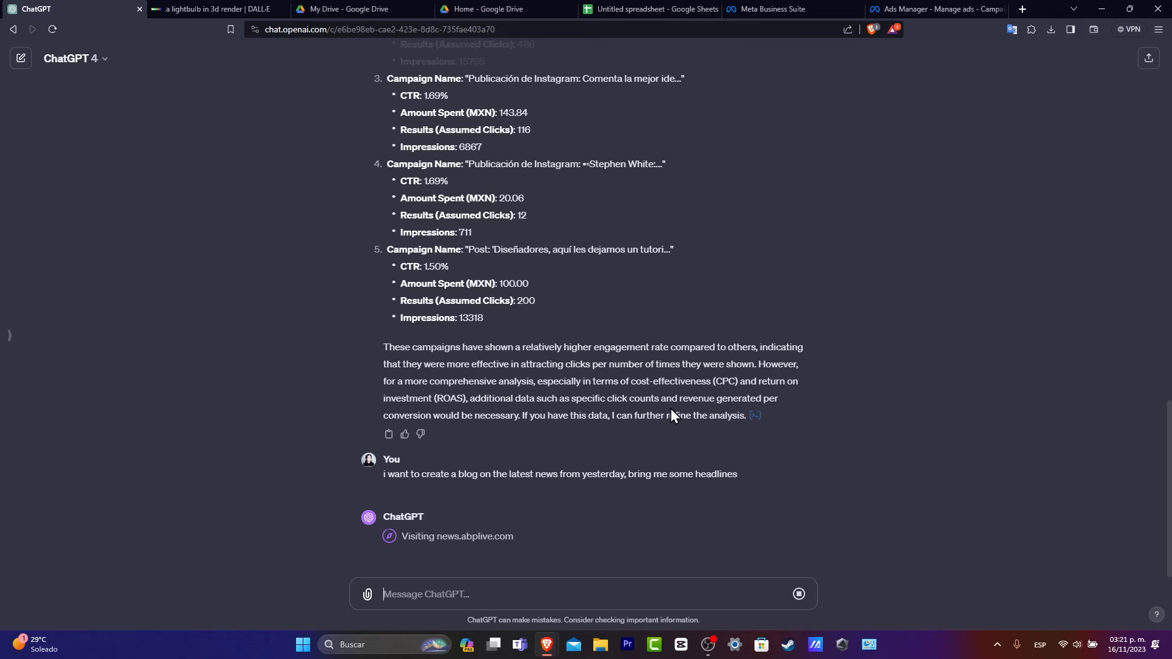
{"action": "left_click", "coordinate": [797, 594]}
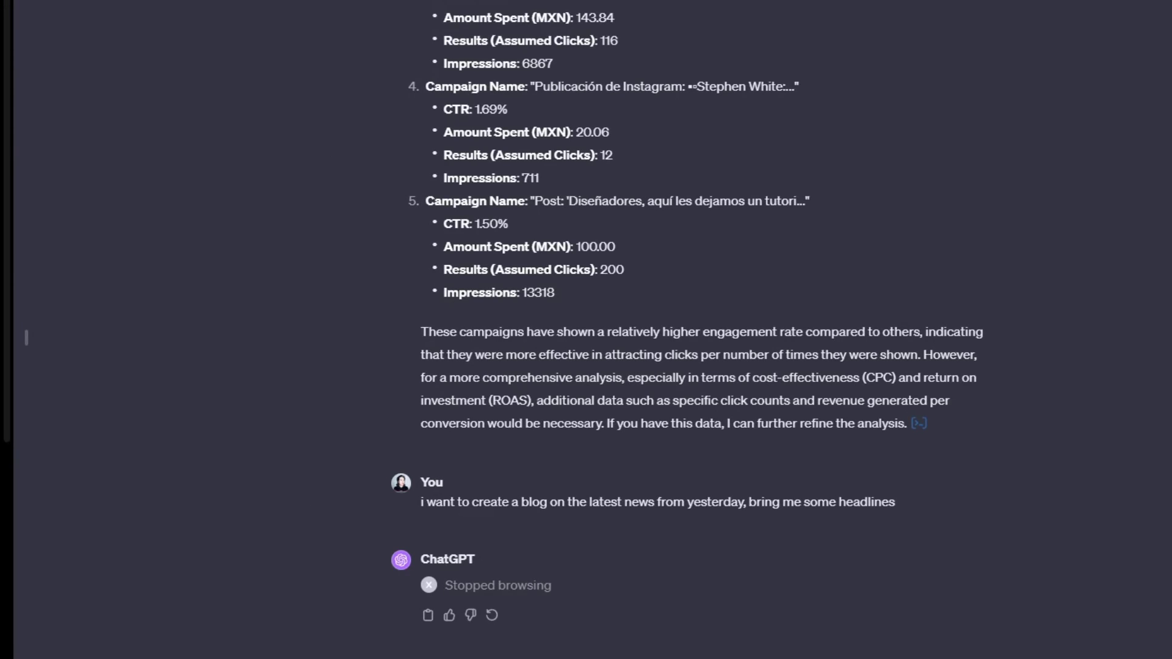
{"action": "left_click", "coordinate": [43, 620]}
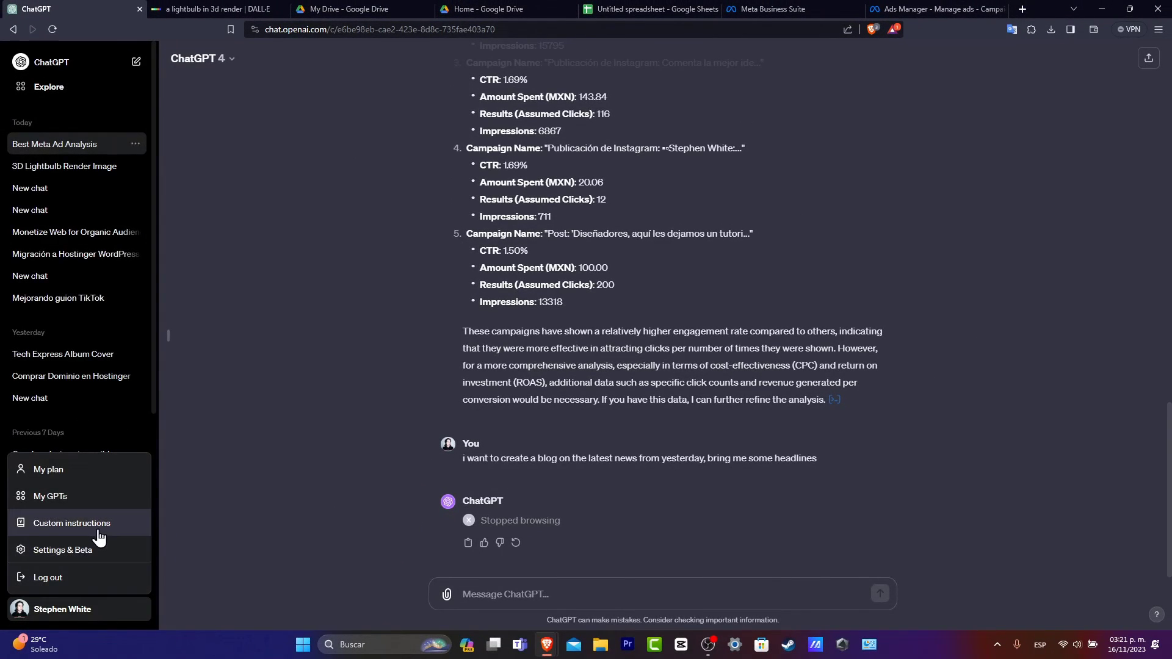
{"action": "left_click", "coordinate": [80, 531]}
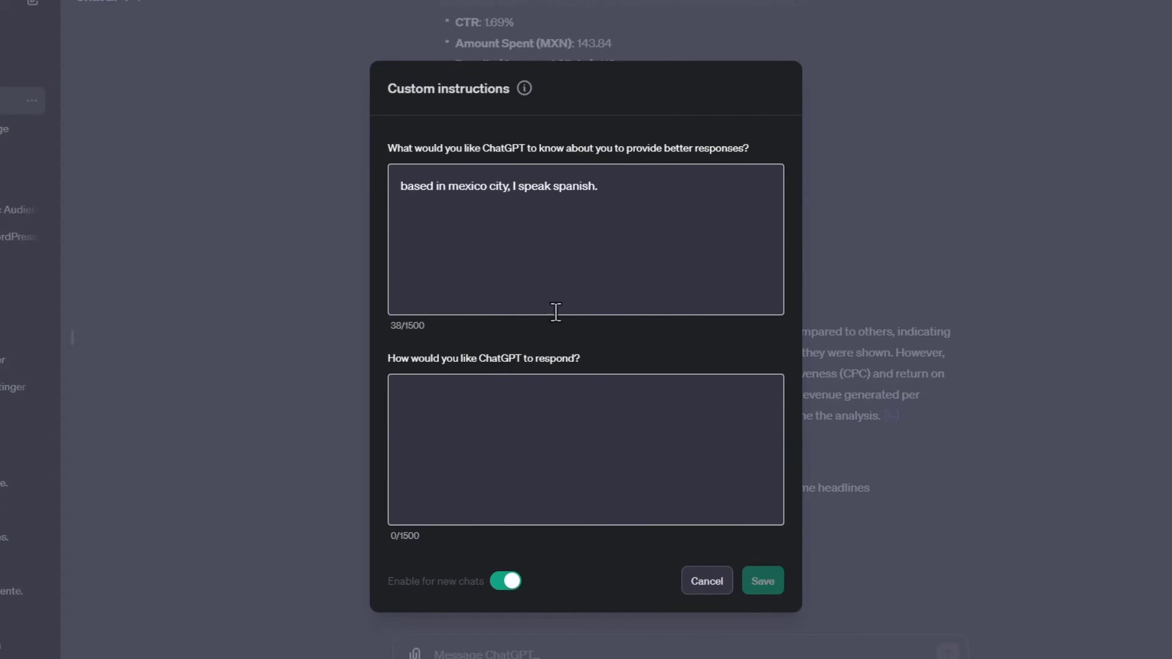
{"action": "left_click_drag", "start_coordinate": [423, 146], "coordinate": [763, 159]}
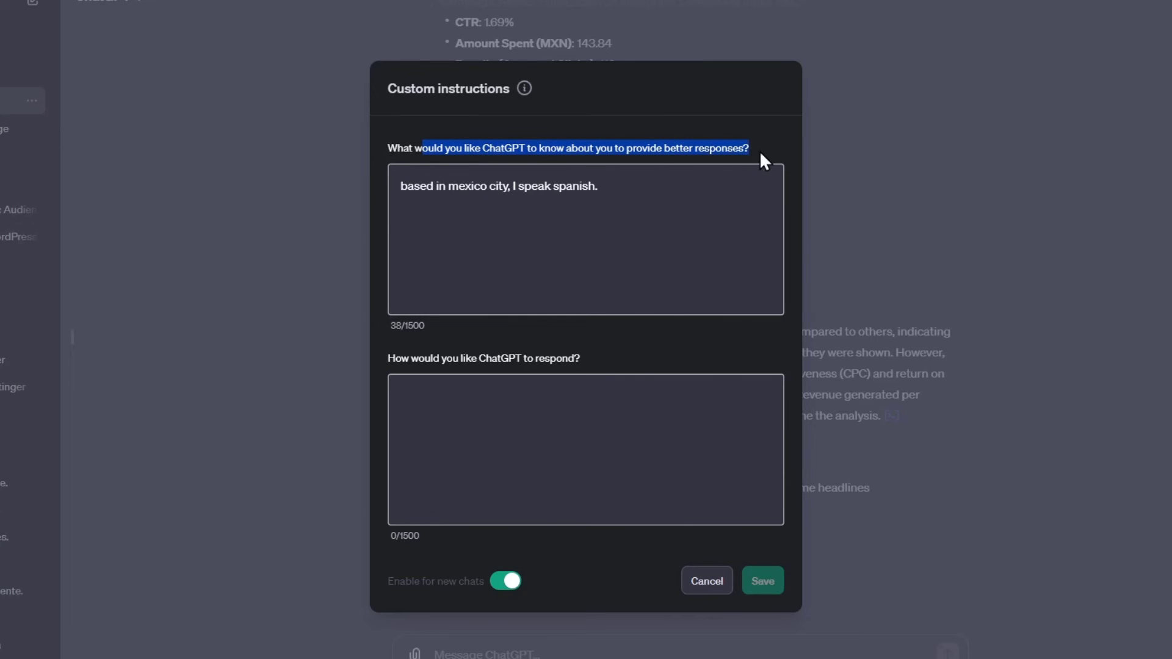
{"action": "triple_click", "coordinate": [668, 206]}
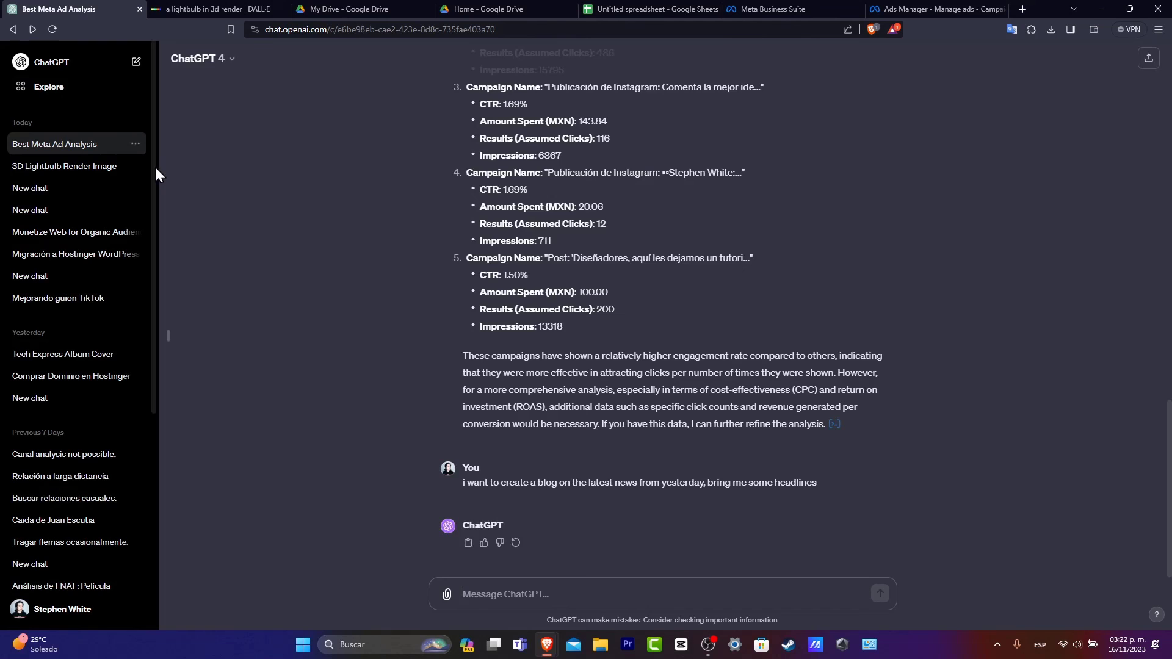
- Open the Explore GPTs directory and scroll through the GPTs made by OpenAI
{"action": "left_click", "coordinate": [66, 86]}
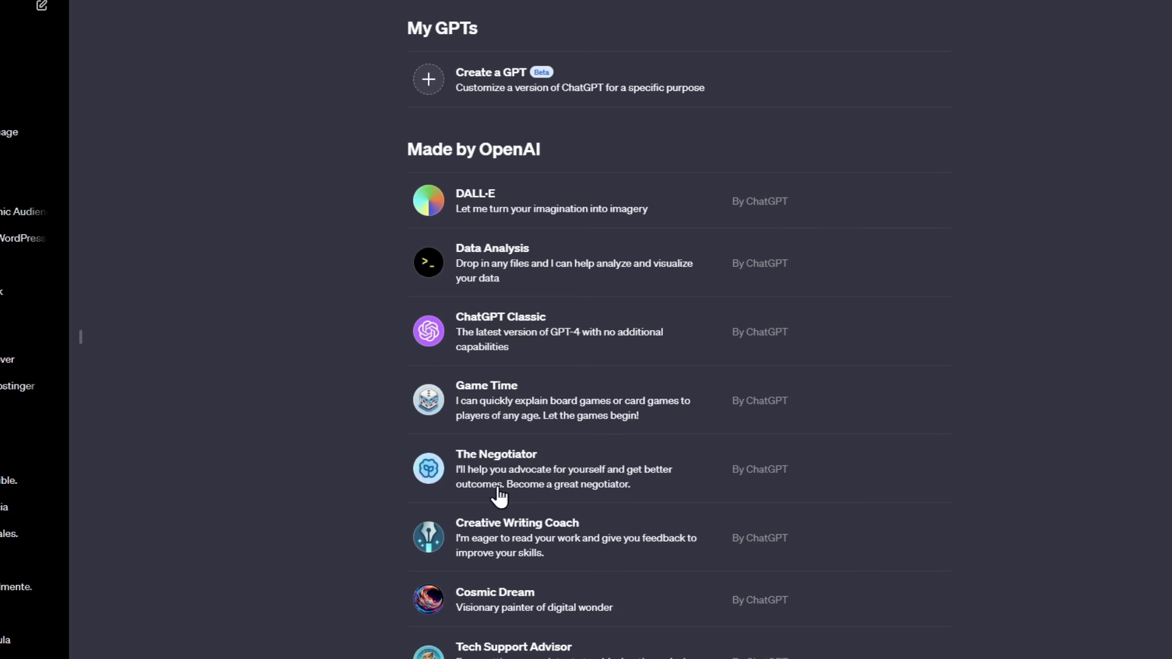
{"action": "scroll", "coordinate": [645, 496], "scroll_direction": "down", "scroll_amount": 4}
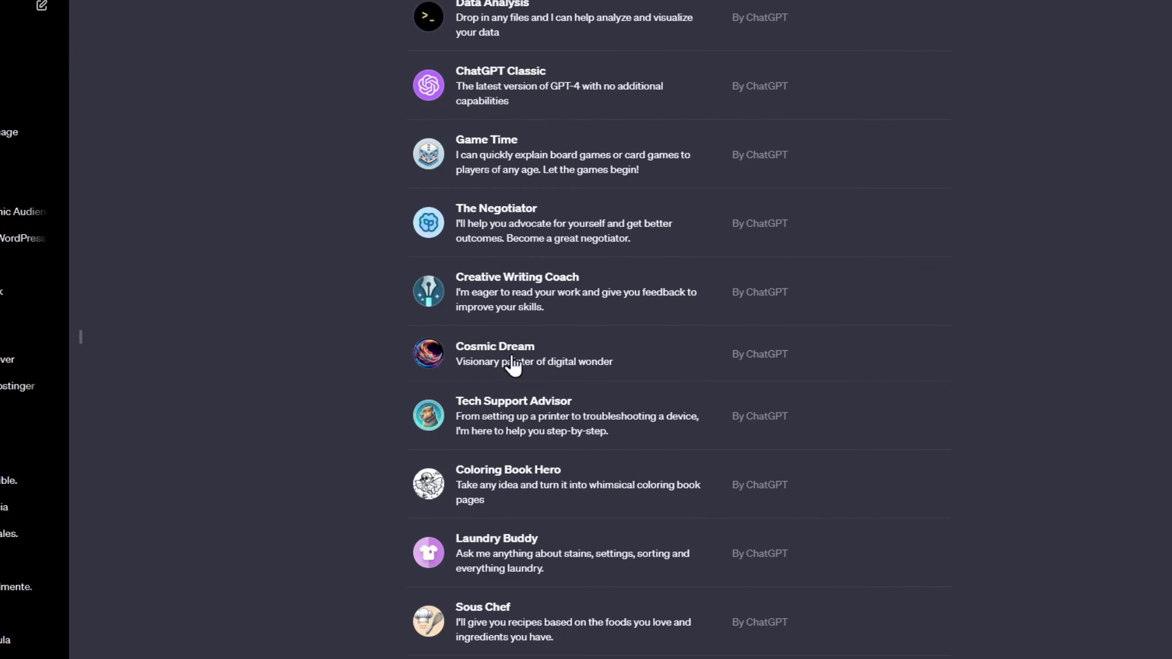
- Start a chat with the Cosmic Dream GPT to get its cosmic star image
{"action": "left_click", "coordinate": [599, 357]}
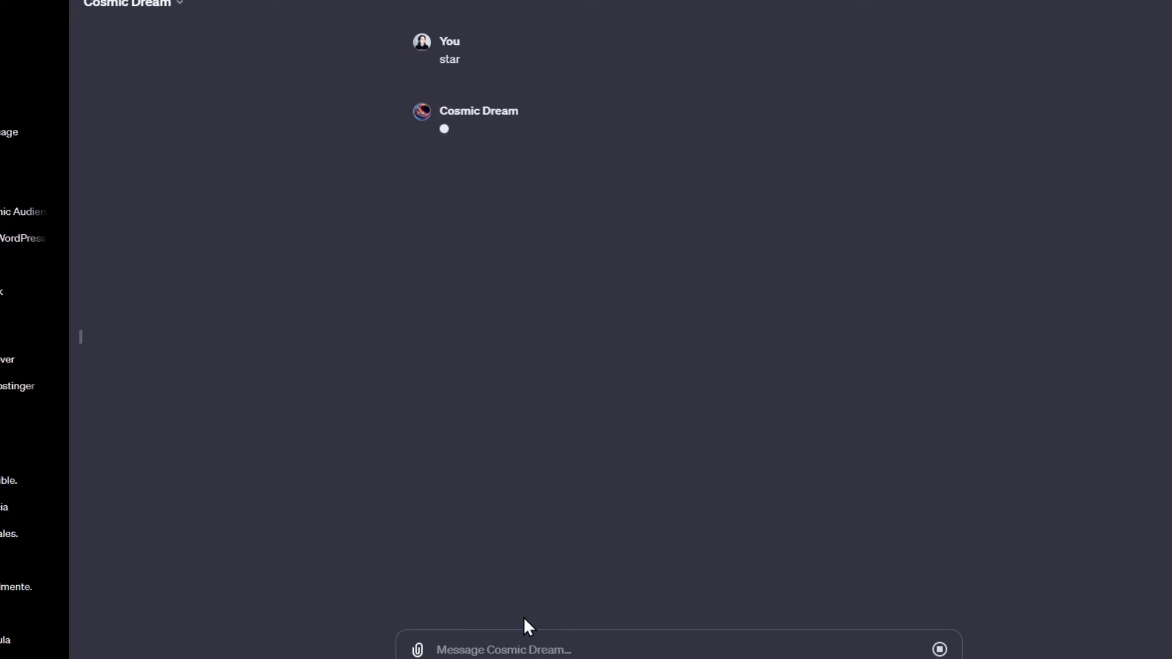